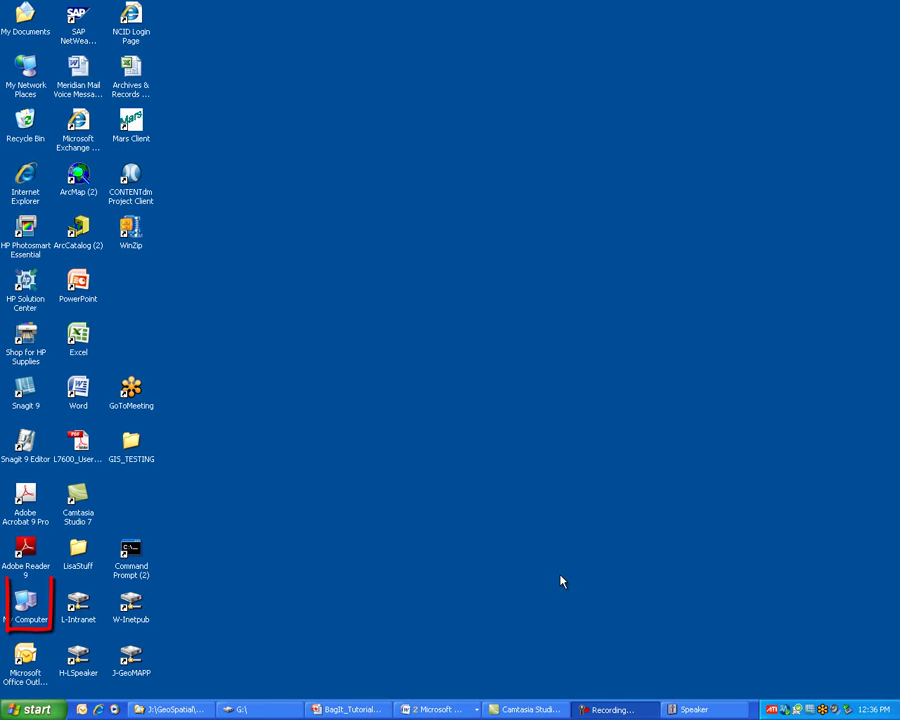
Browse from My Computer to G:\bagit-3.9\bin and point out the bag and bag.bat files.
{"action": "double_click", "coordinate": [28, 608]}
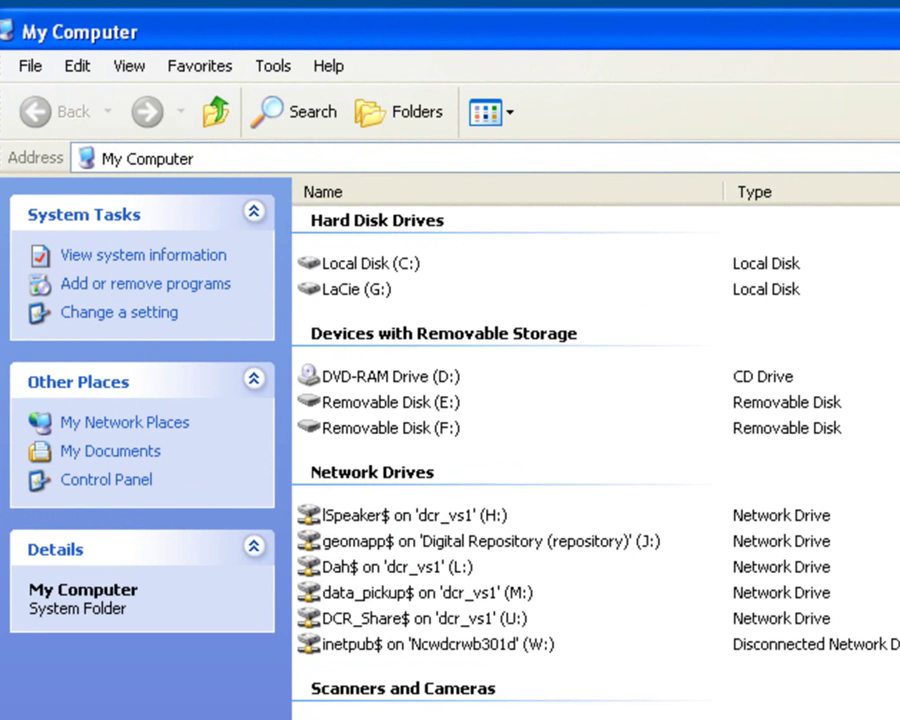
{"action": "double_click", "coordinate": [360, 300]}
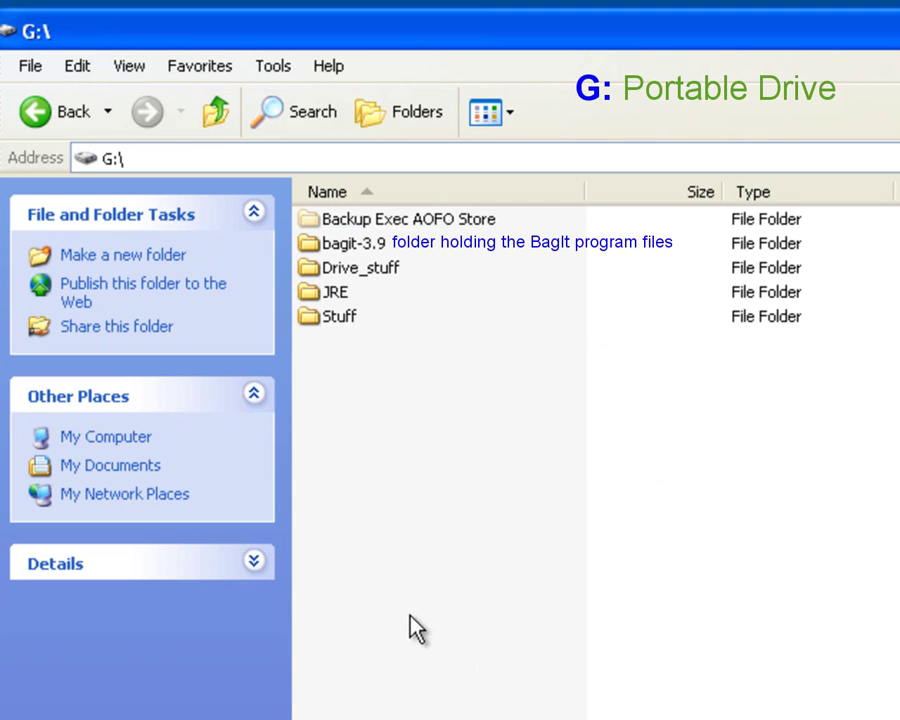
{"action": "double_click", "coordinate": [314, 248]}
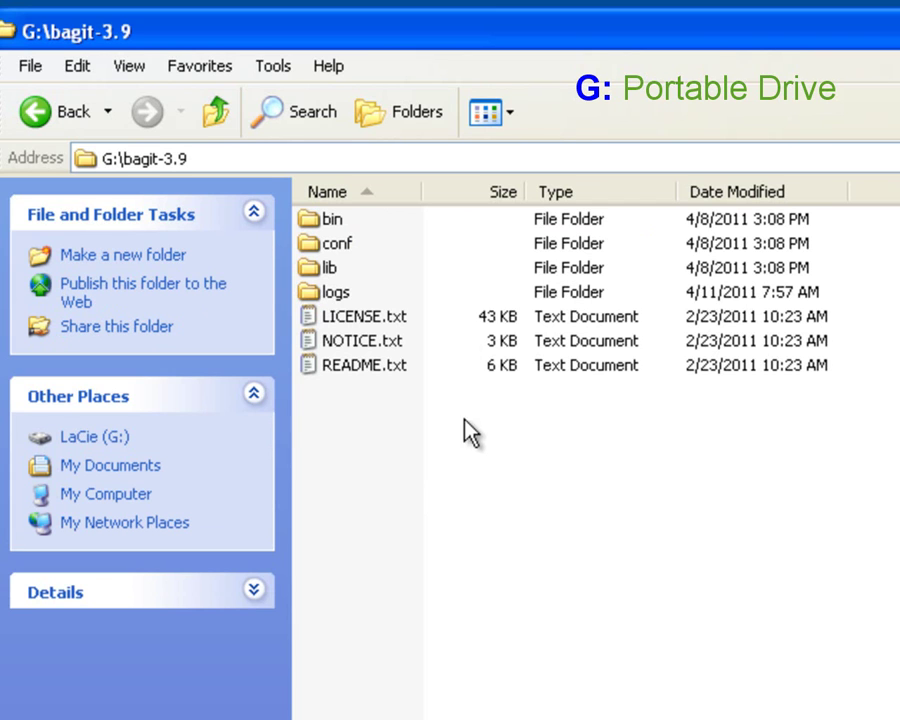
{"action": "double_click", "coordinate": [318, 226]}
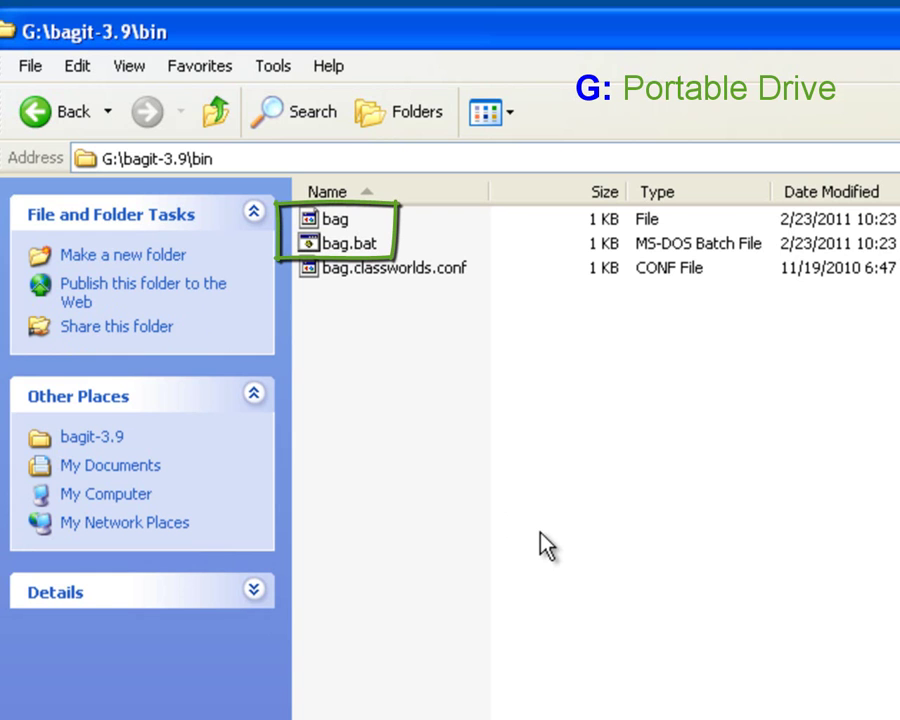
{"action": "left_click", "coordinate": [320, 220]}
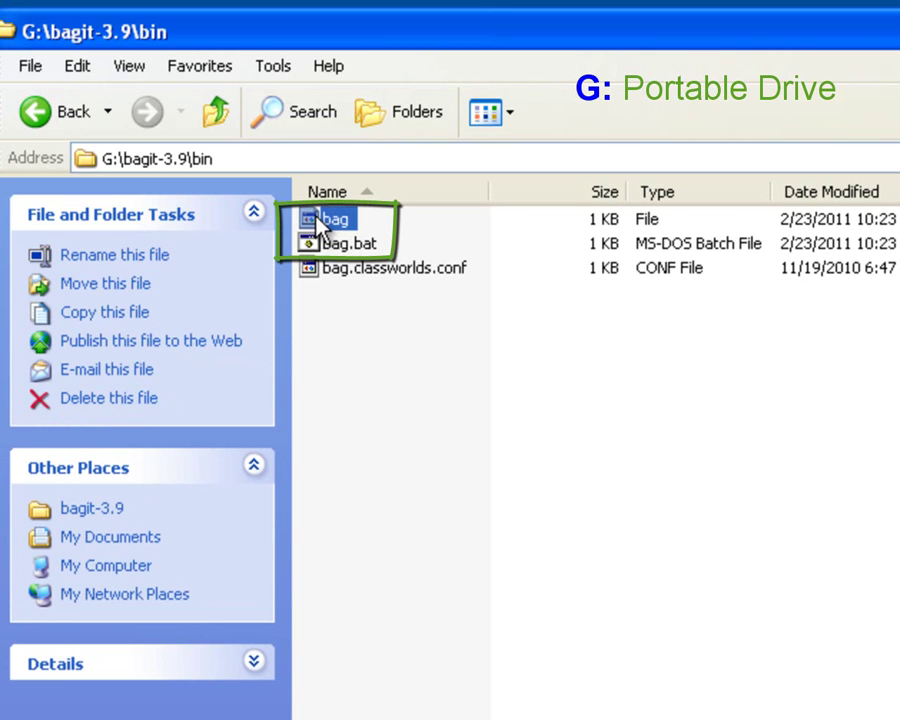
{"action": "left_click", "coordinate": [310, 244]}
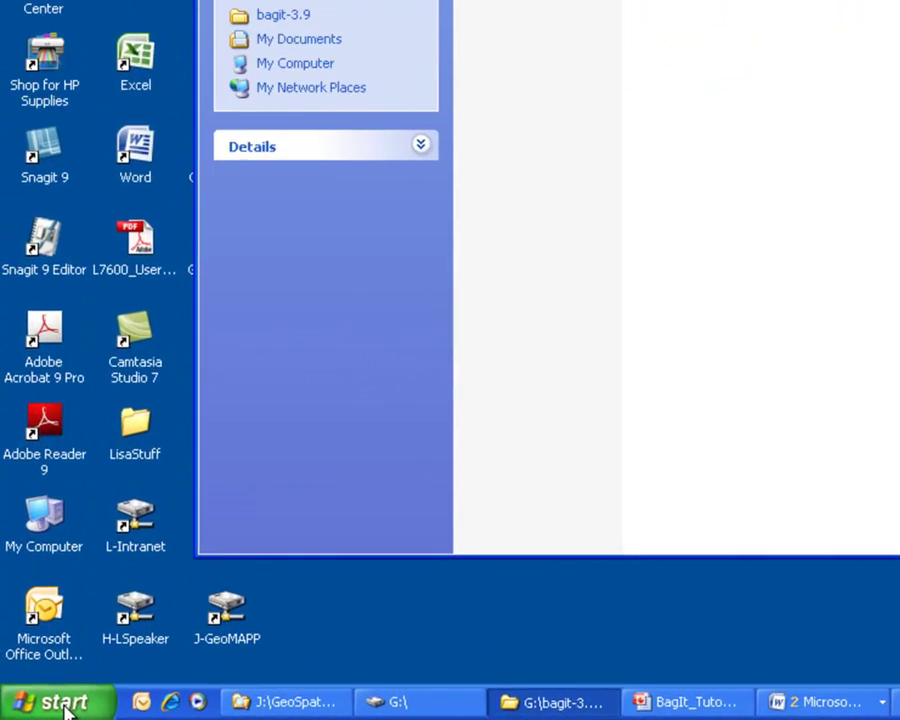
Launch a new command prompt by running cmd from Start > Run.
{"action": "left_click", "coordinate": [66, 705]}
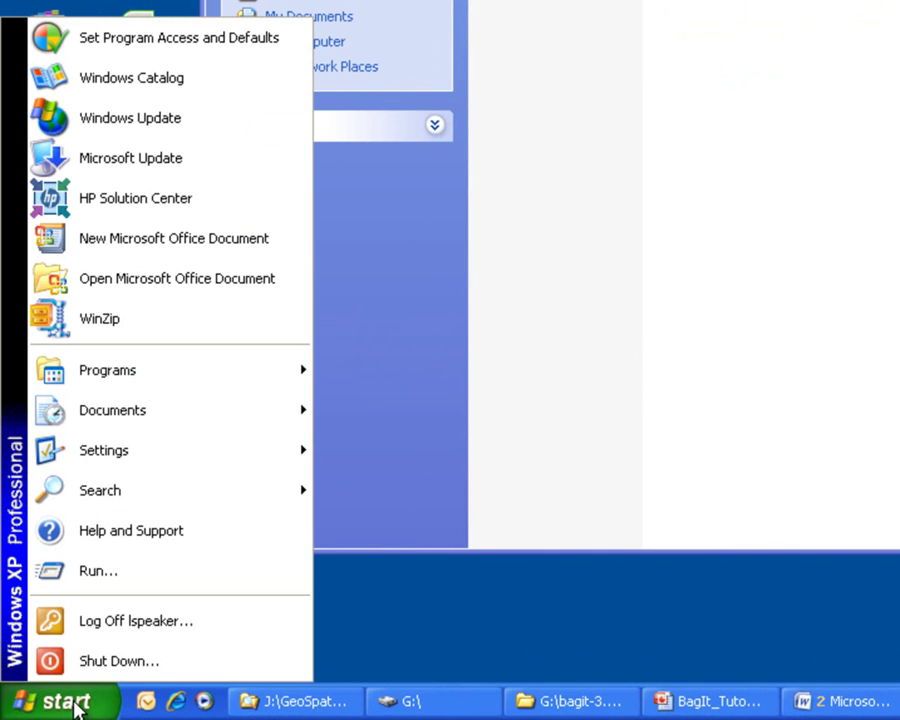
{"action": "left_click", "coordinate": [97, 571]}
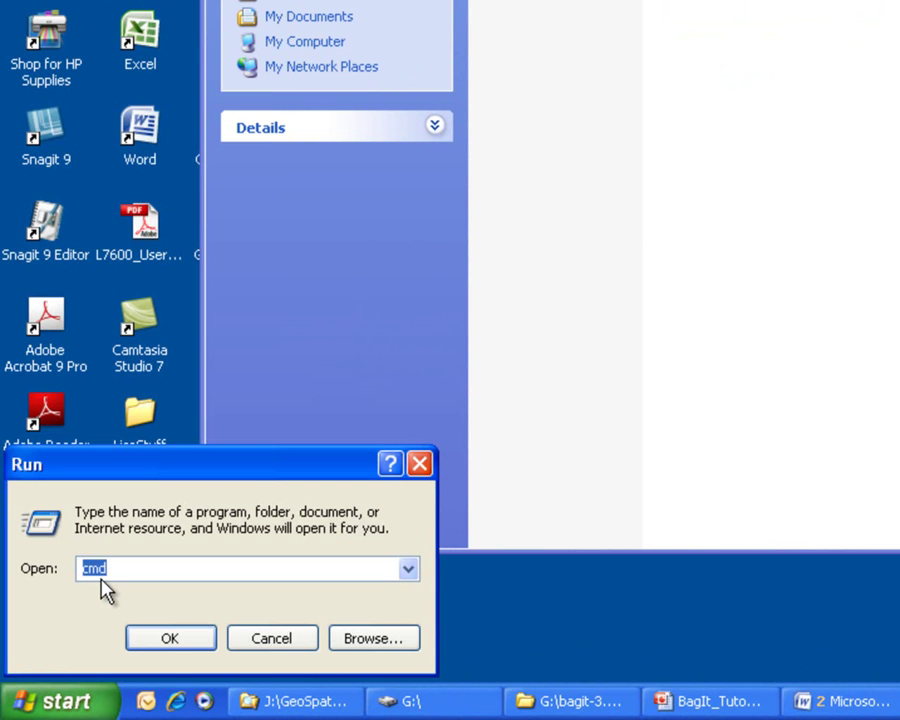
{"action": "type", "text": "cmd"}
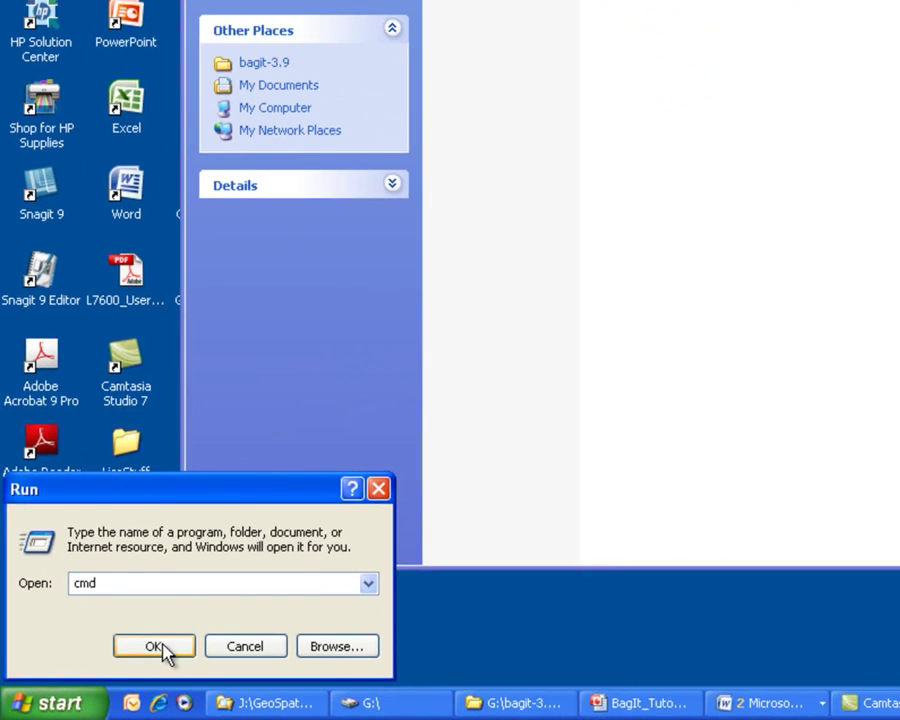
{"action": "left_click", "coordinate": [155, 647]}
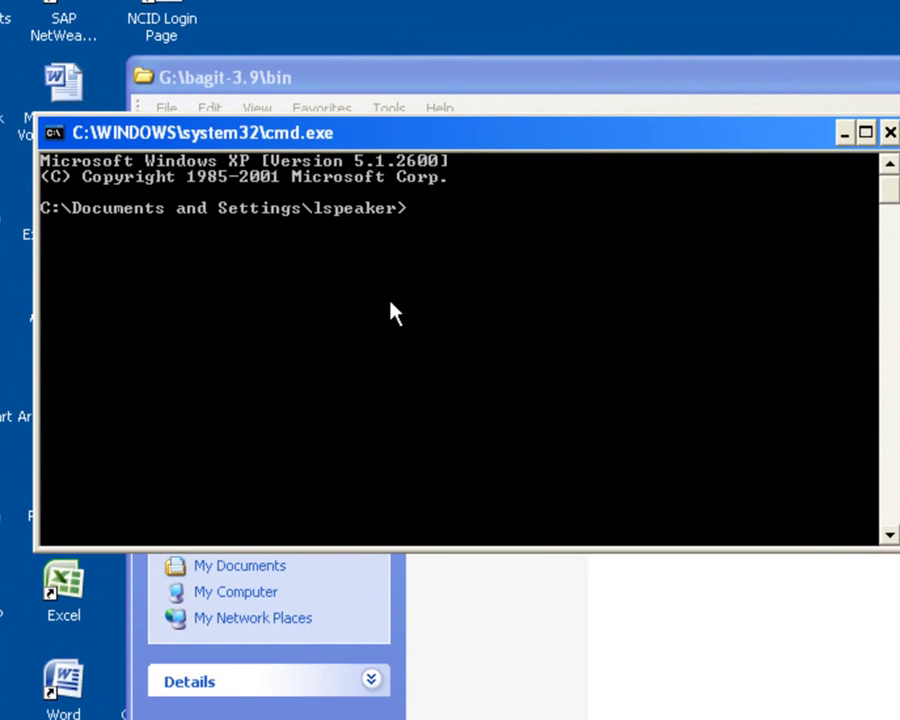
Run set to list environment variables such as JAVA_HOME=G:\JRE, then move the console below the bin folder.
{"action": "type", "text": "set"}
{"action": "key", "text": "Return"}
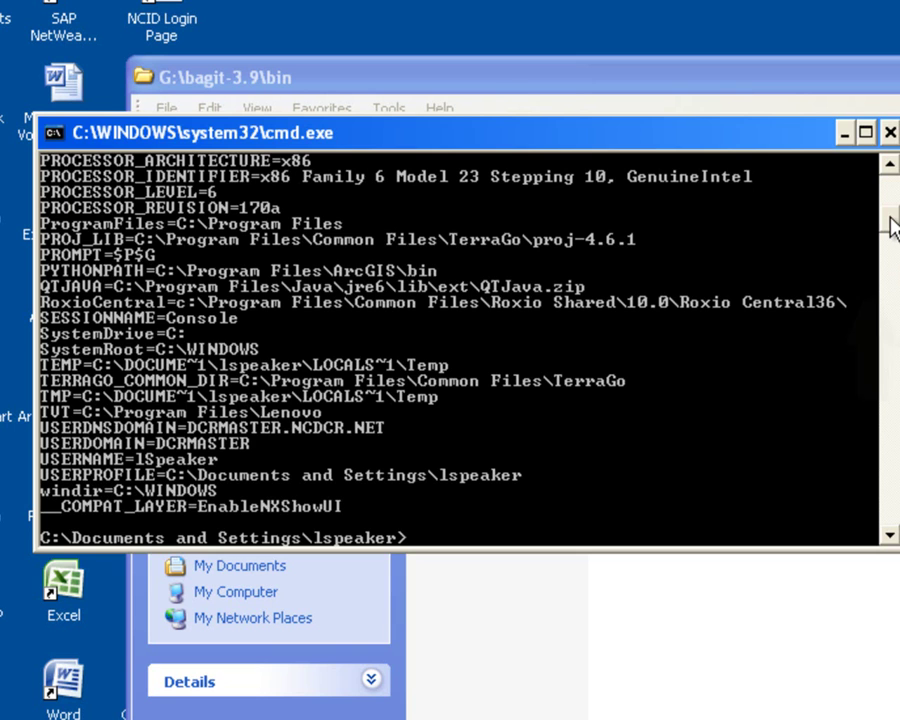
{"action": "left_click_drag", "start_coordinate": [890, 225], "coordinate": [893, 200]}
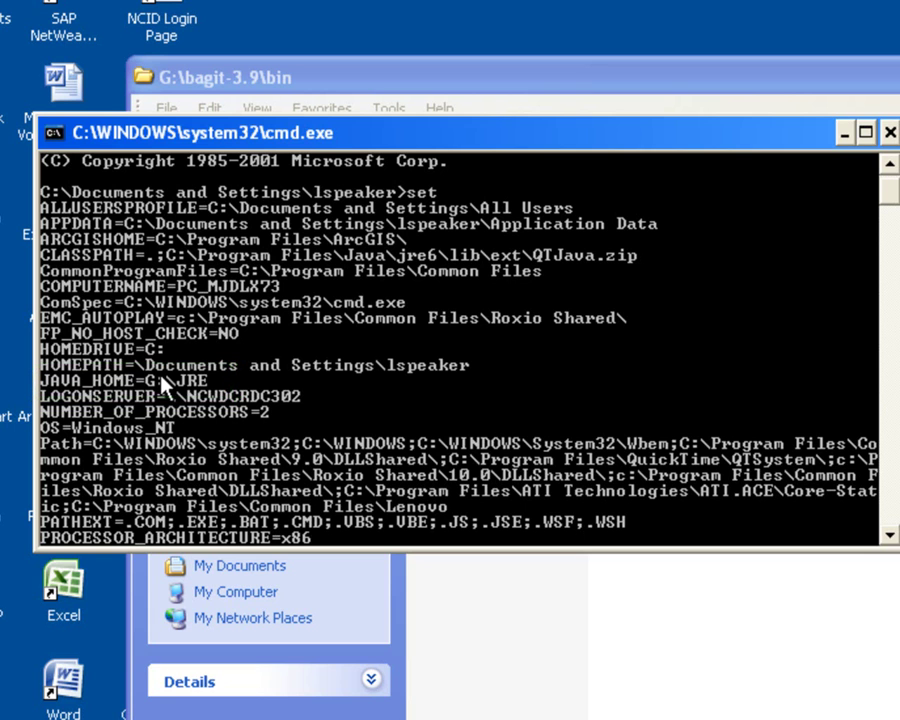
{"action": "left_click_drag", "start_coordinate": [892, 197], "coordinate": [896, 225]}
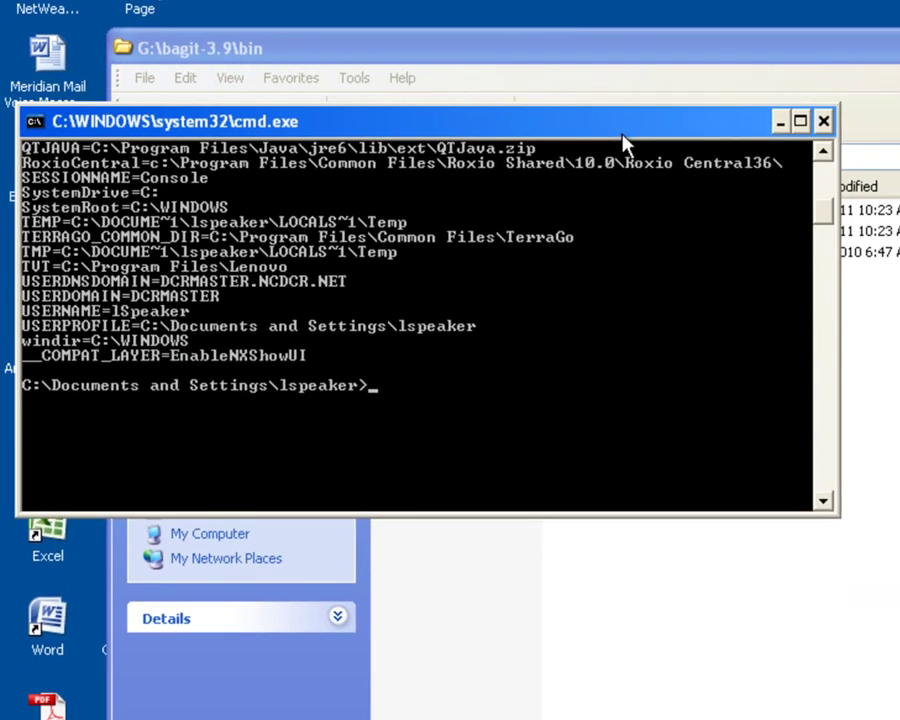
{"action": "left_click_drag", "start_coordinate": [675, 145], "coordinate": [723, 369]}
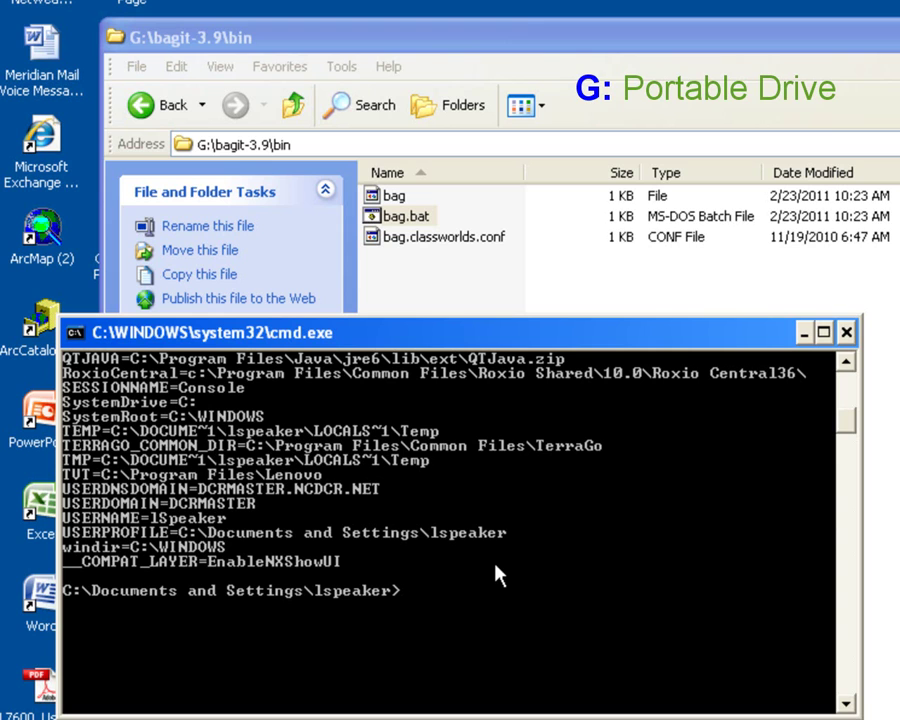
Switch to the G: drive, change into \bagit-3.9\bin, and list its files with dir.
{"action": "type", "text": "g:"}
{"action": "key", "text": "Return"}
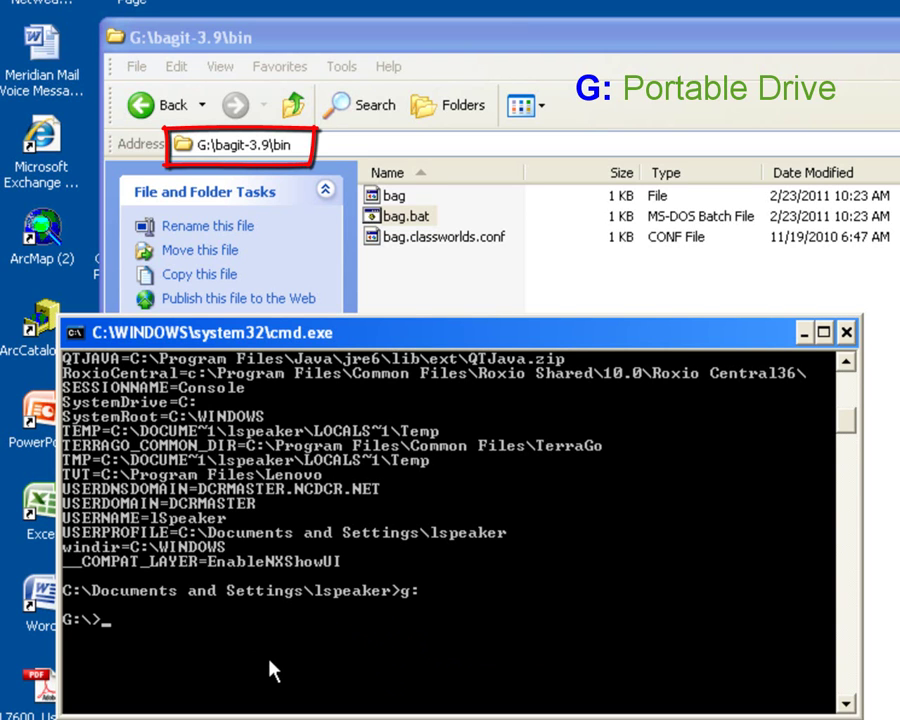
{"action": "type", "text": "cd"}
{"action": "type", "text": " \b"}
{"action": "type", "text": "agit"}
{"action": "type", "text": "-3.9\\"}
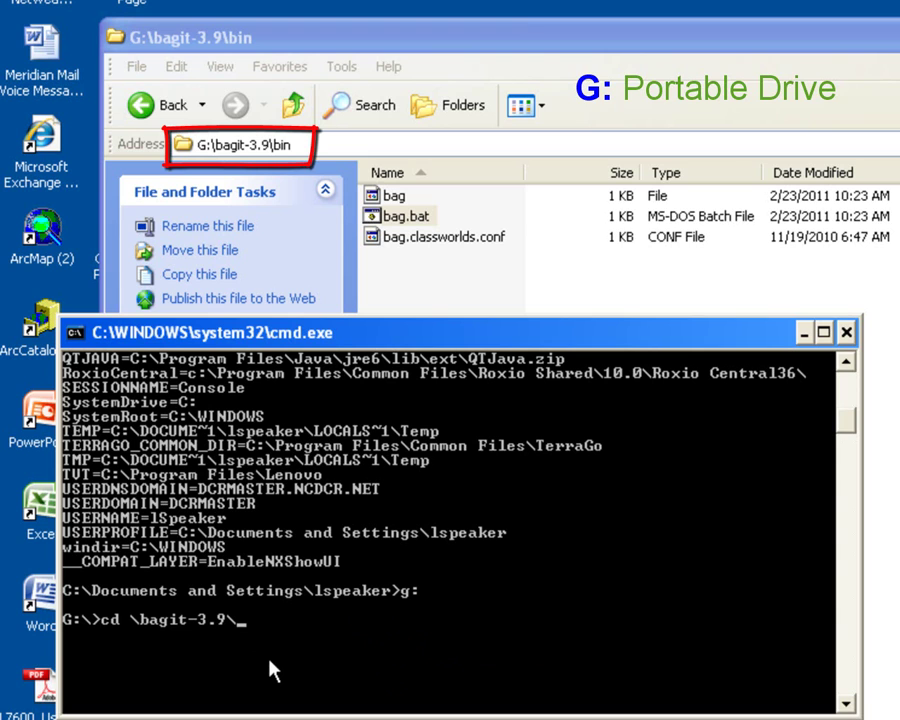
{"action": "type", "text": "bin"}
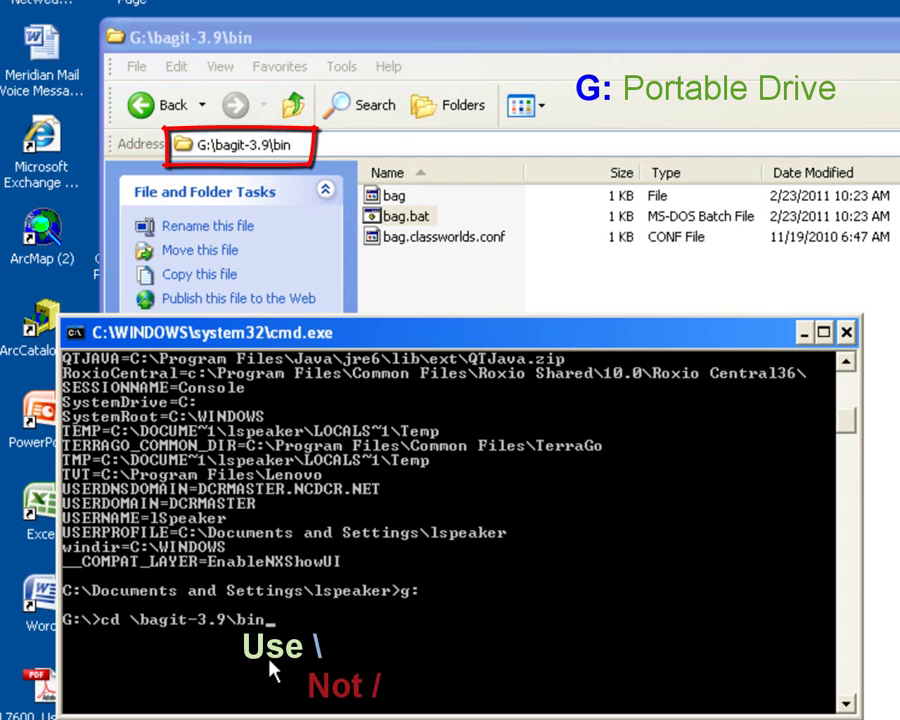
{"action": "key", "text": "Return"}
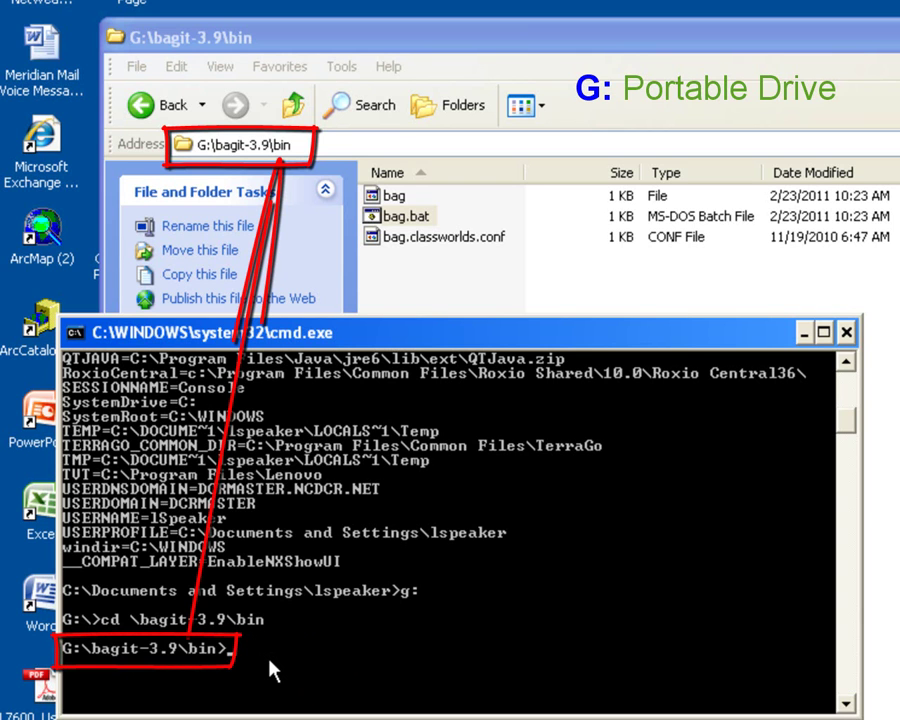
{"action": "type", "text": "dir"}
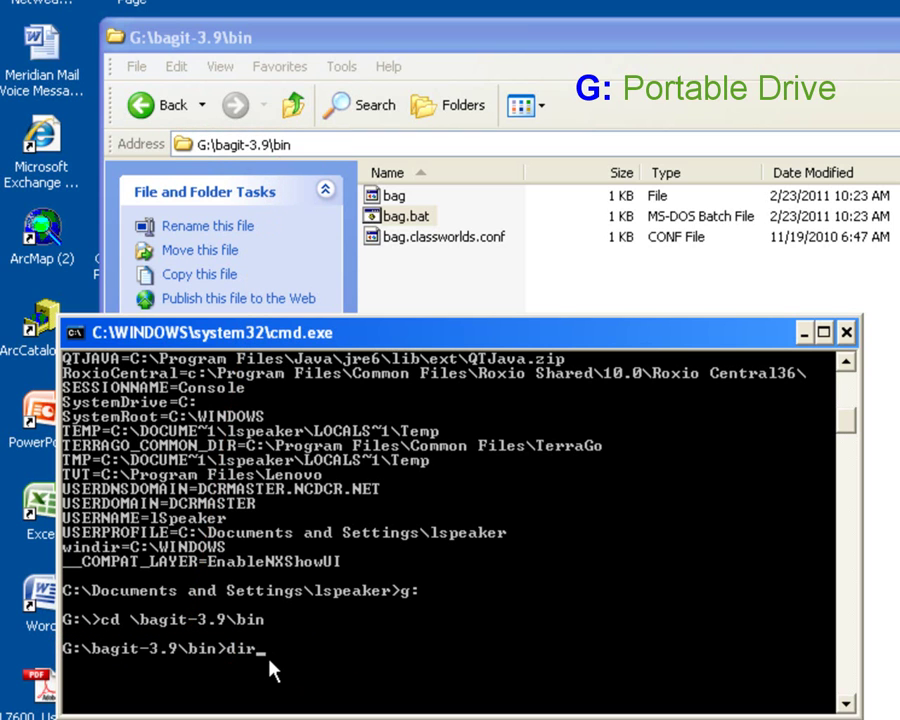
{"action": "key", "text": "Return"}
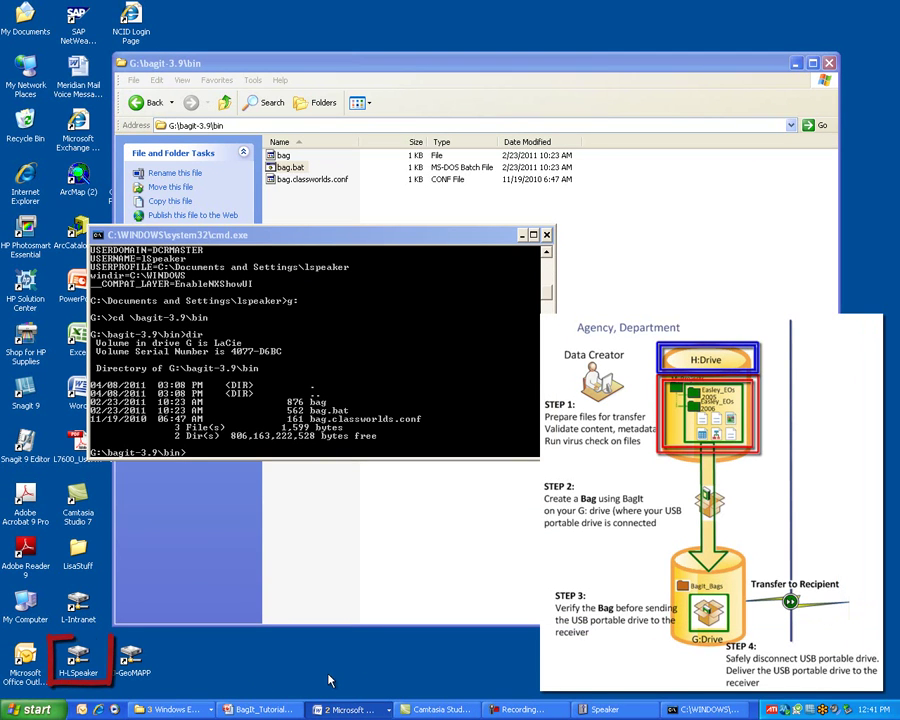
Open H:\MyProjects\Gov_Easley_Executive_Orders and widen the Size column.
{"action": "double_click", "coordinate": [77, 657]}
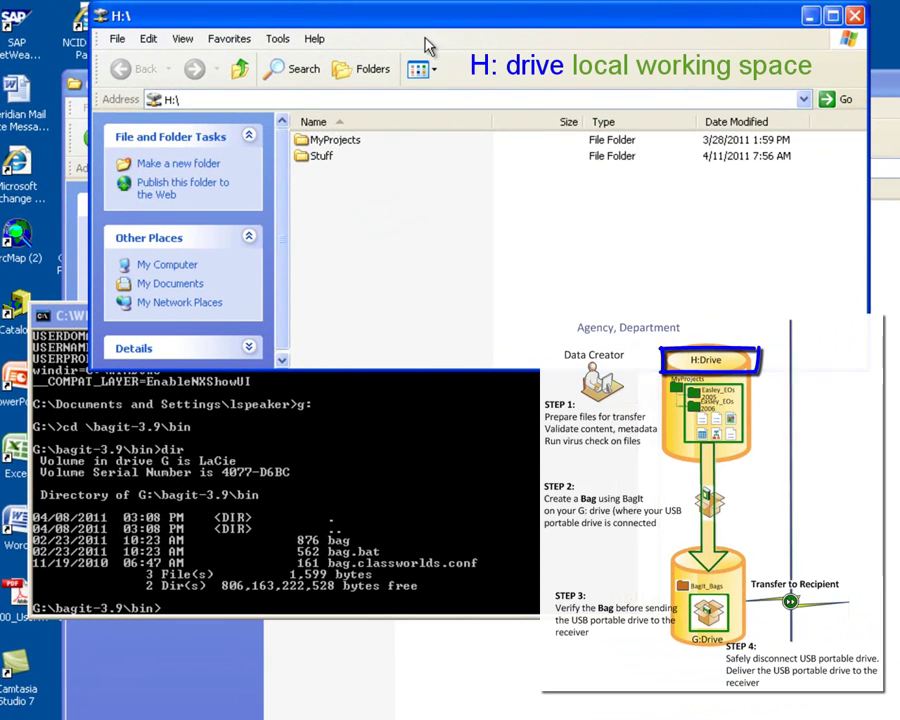
{"action": "double_click", "coordinate": [308, 146]}
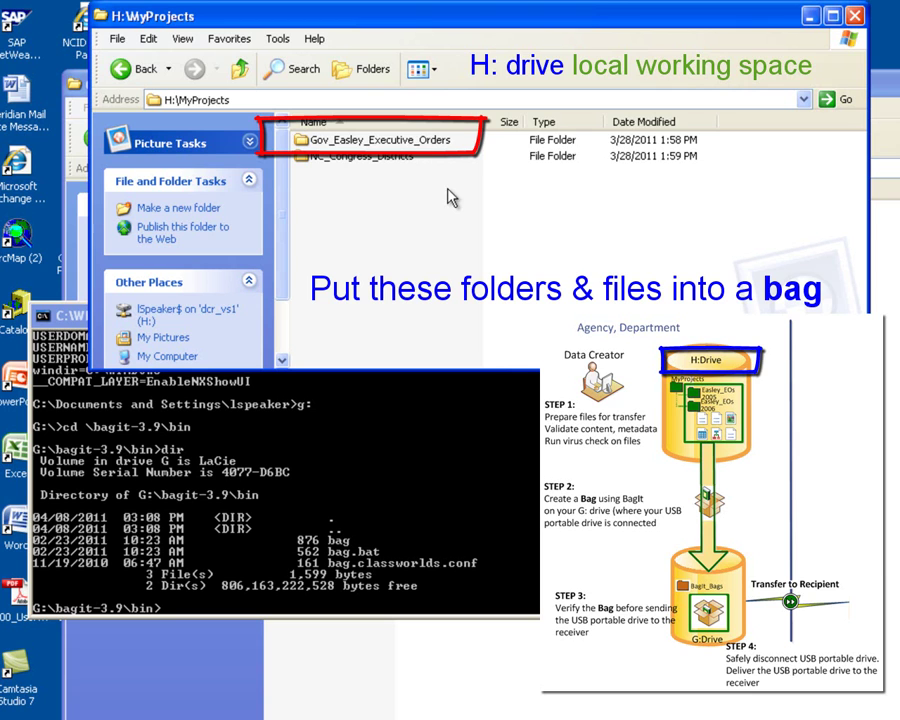
{"action": "double_click", "coordinate": [300, 140]}
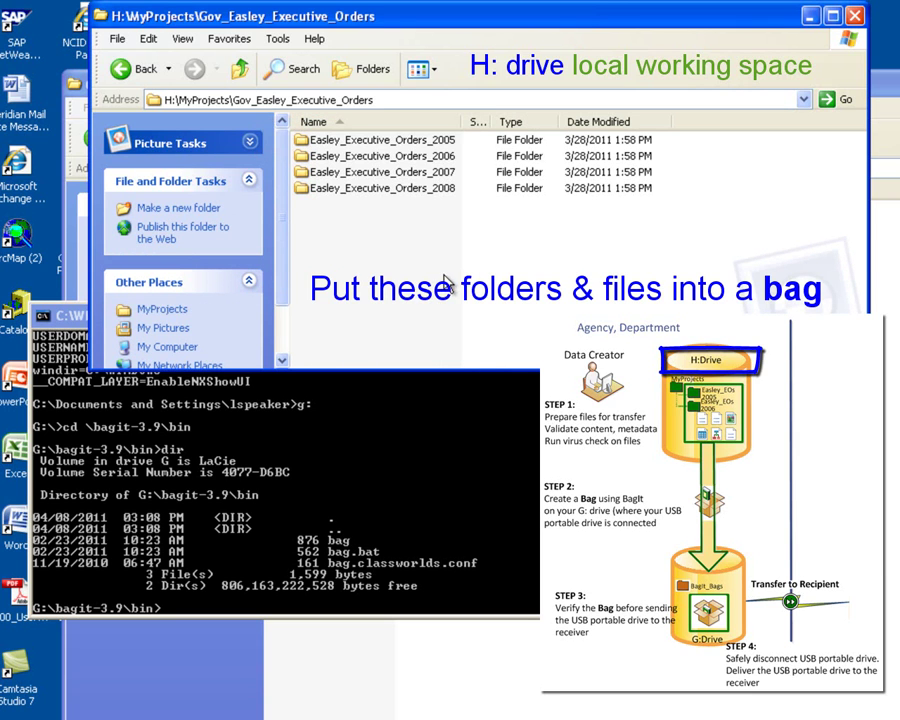
{"action": "left_click_drag", "start_coordinate": [487, 121], "coordinate": [524, 121]}
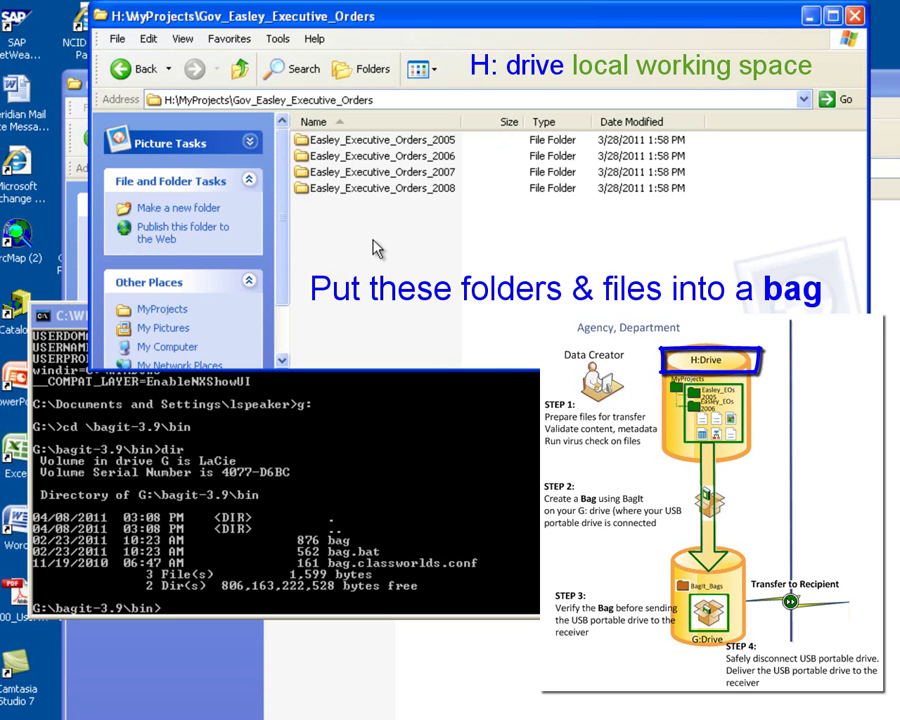
Check the PDFs in Easley_Executive_Orders_2005, return to the project folder, and open My Computer.
{"action": "double_click", "coordinate": [305, 140]}
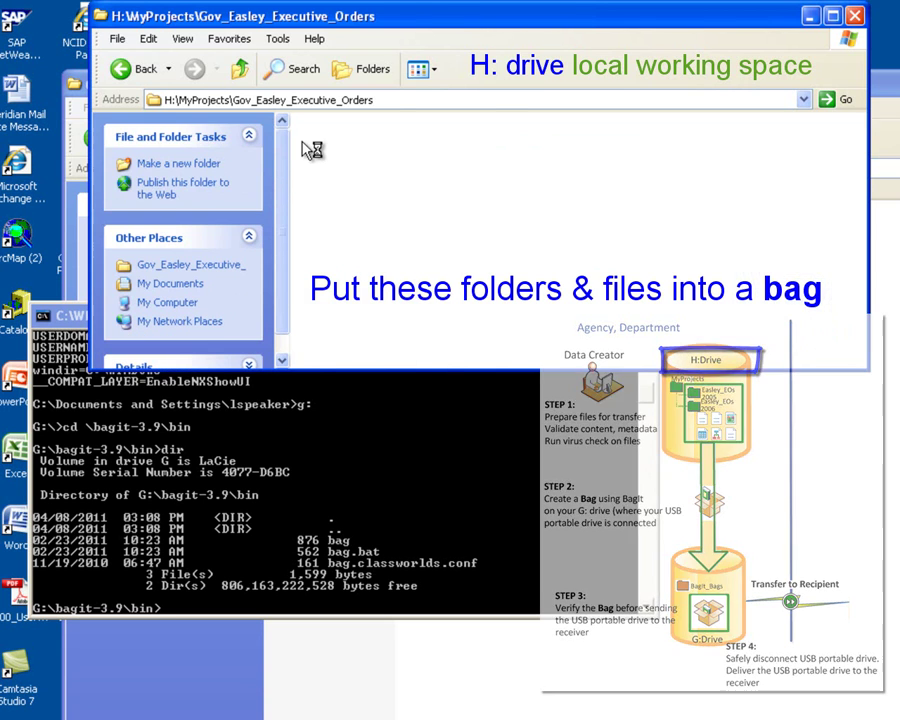
{"action": "left_click_drag", "start_coordinate": [510, 372], "coordinate": [515, 460]}
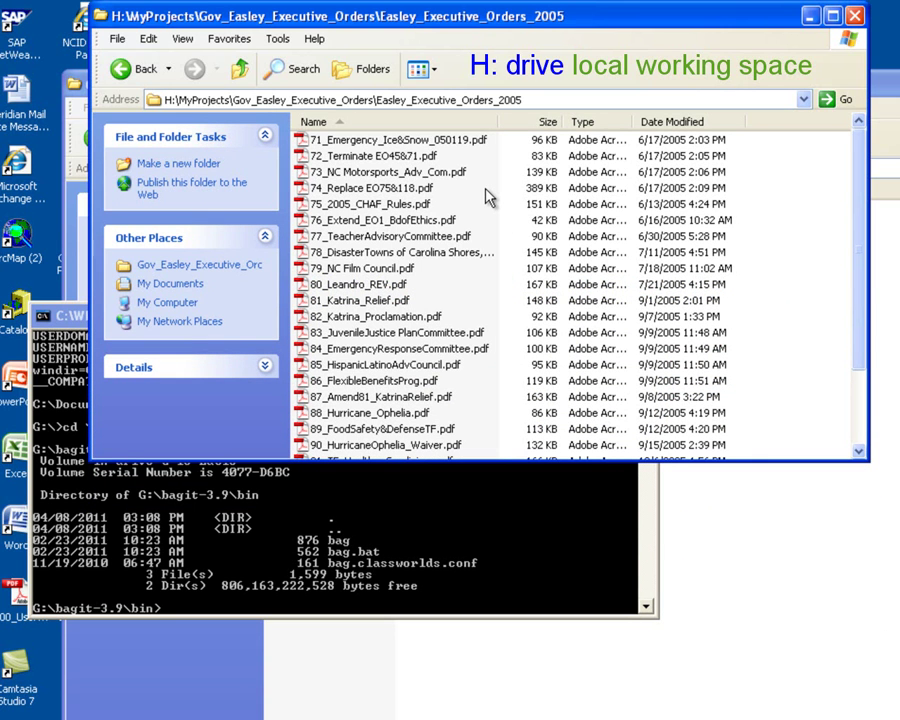
{"action": "left_click", "coordinate": [240, 69]}
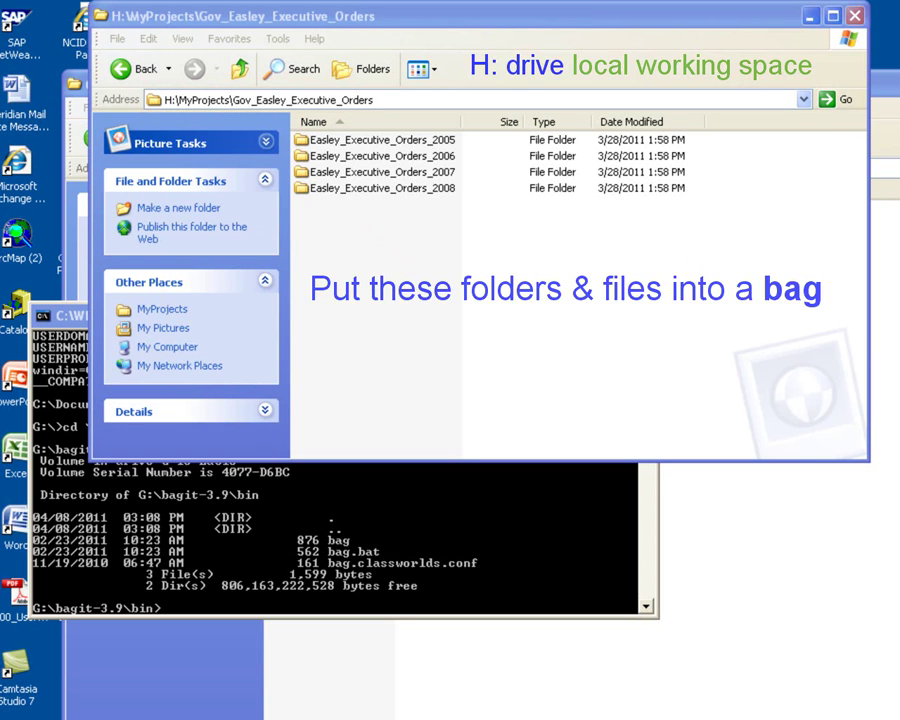
{"action": "key", "text": "super+e"}
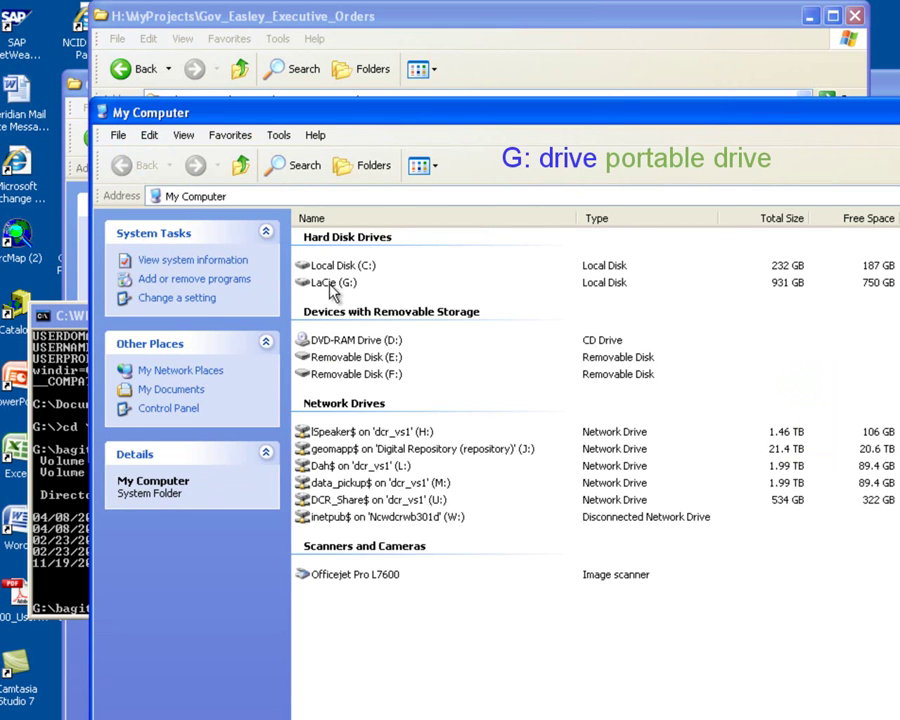
Create a new folder named BagIt_Bags on the LaCie G: drive.
{"action": "double_click", "coordinate": [316, 283]}
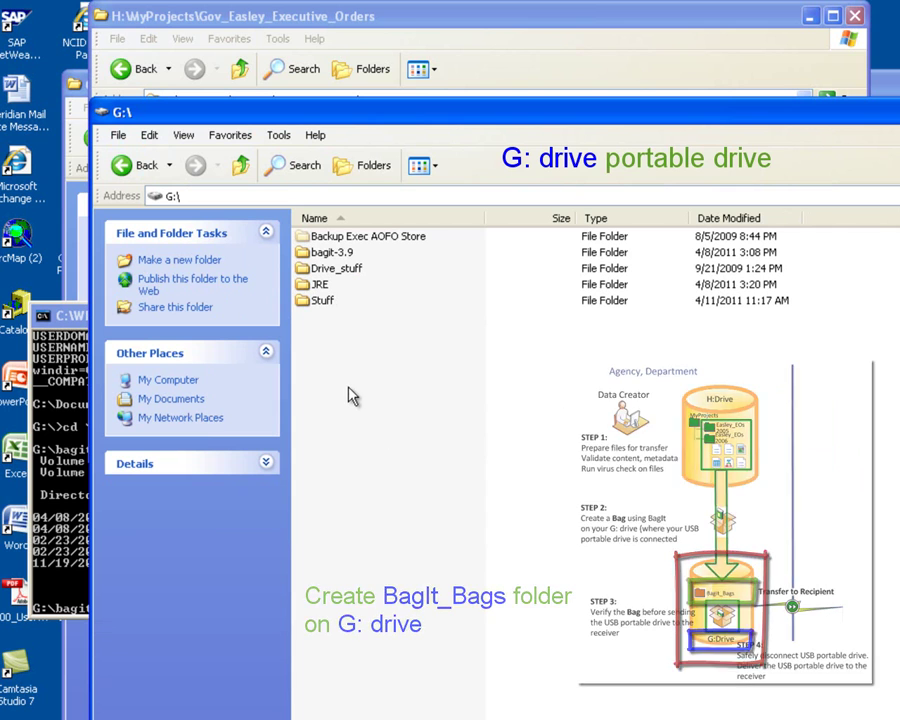
{"action": "right_click", "coordinate": [352, 387]}
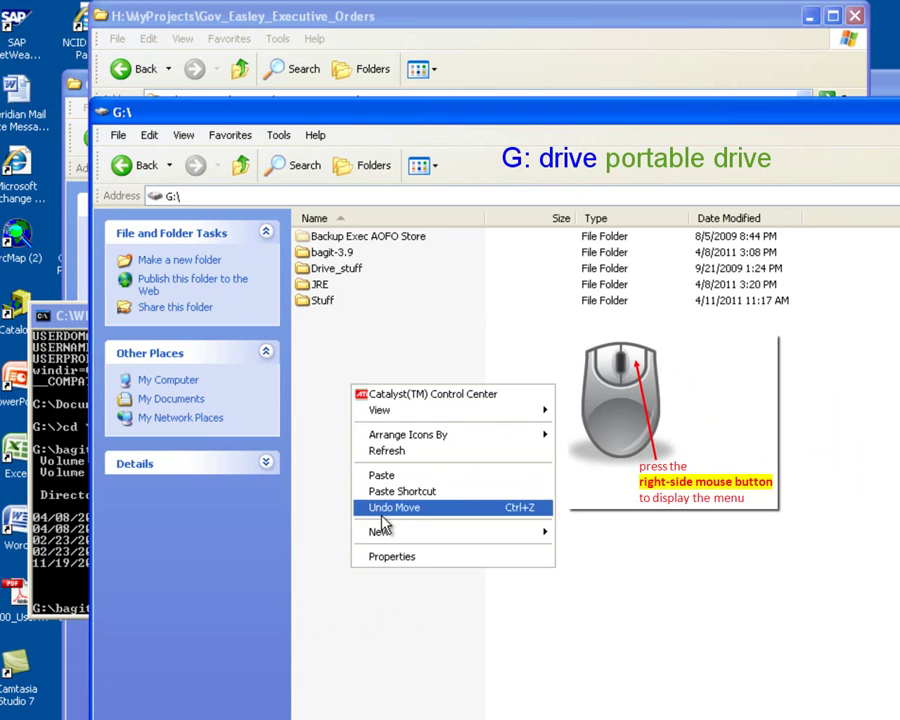
{"action": "mouse_move", "coordinate": [507, 540]}
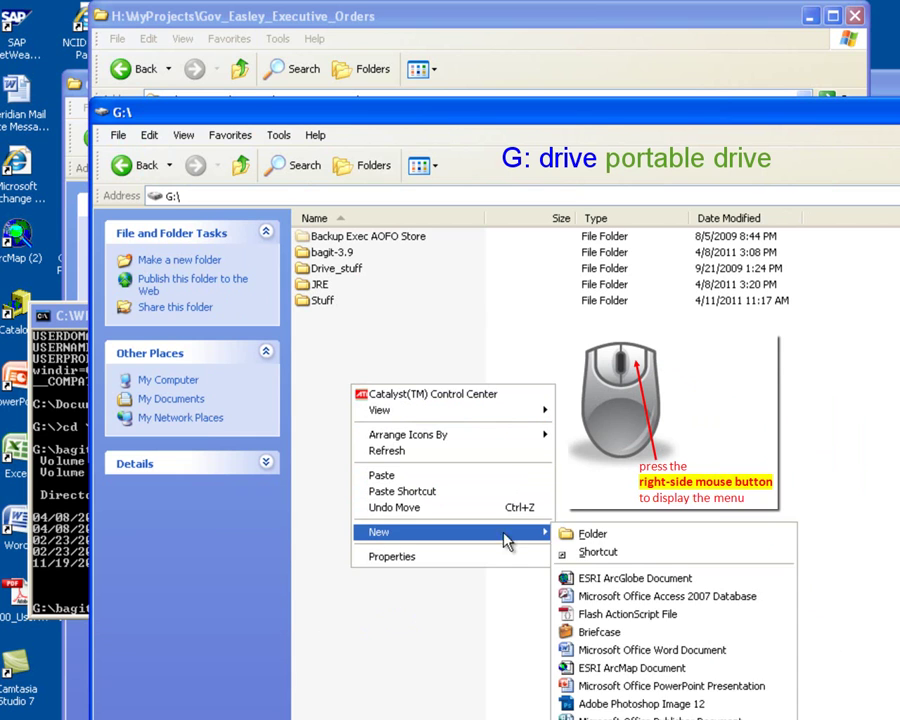
{"action": "left_click", "coordinate": [617, 543]}
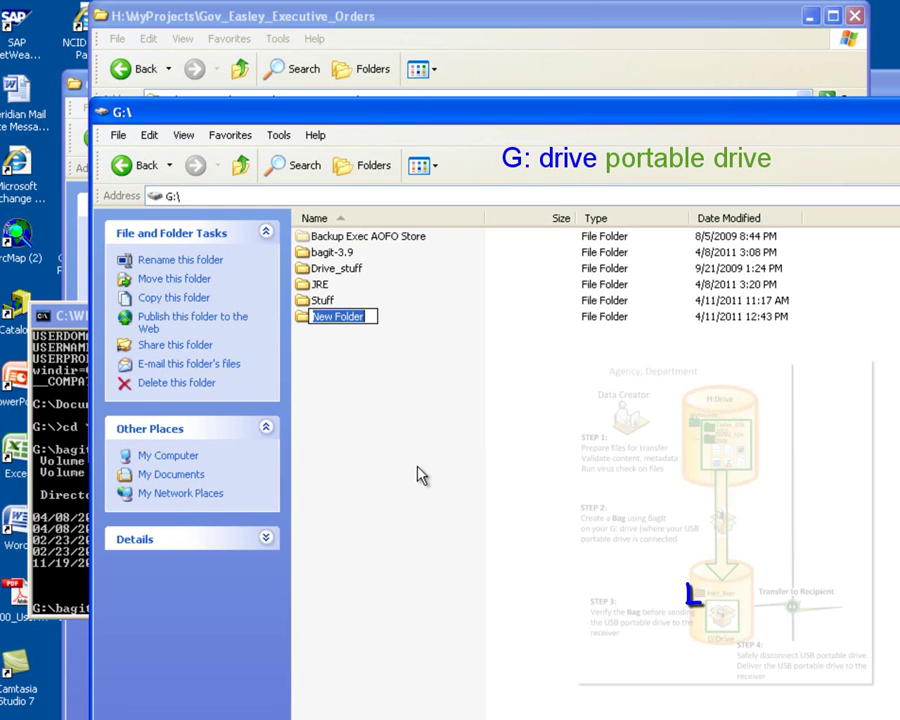
{"action": "type", "text": "B"}
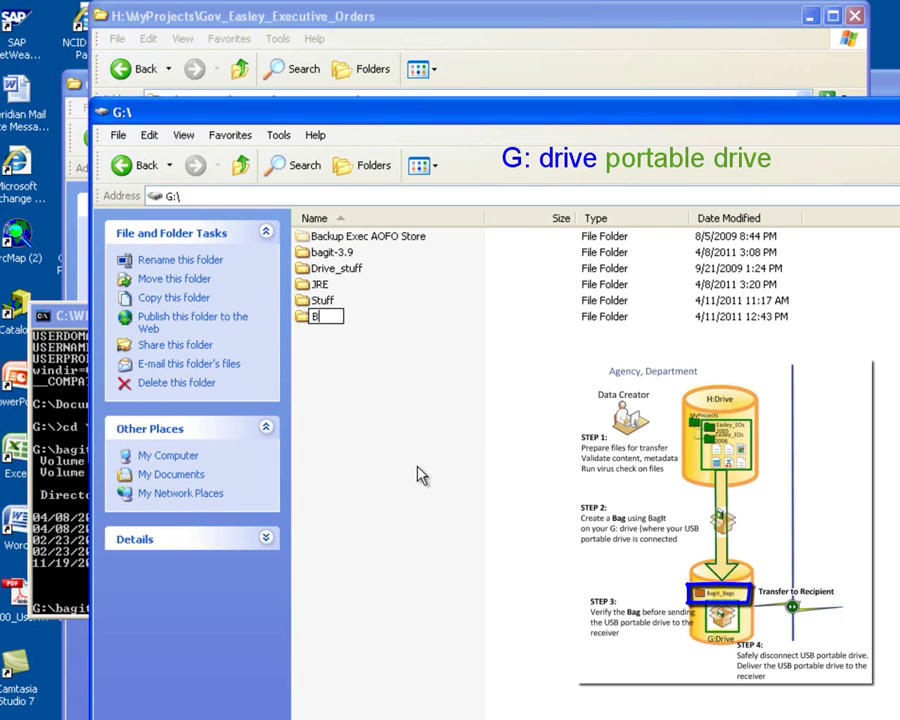
{"action": "type", "text": "agIt_Bags"}
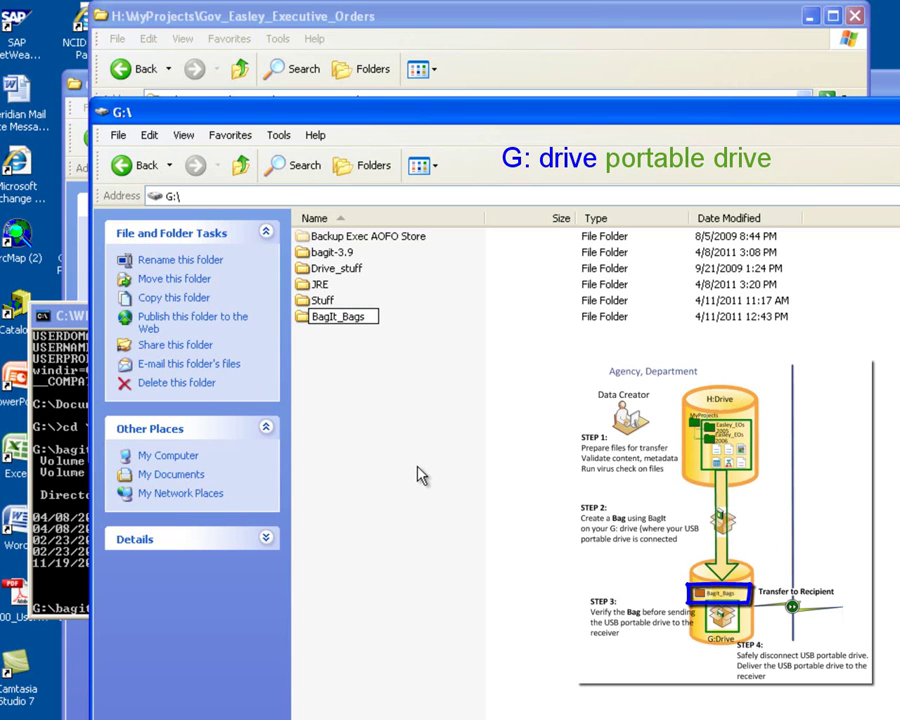
{"action": "key", "text": "Return"}
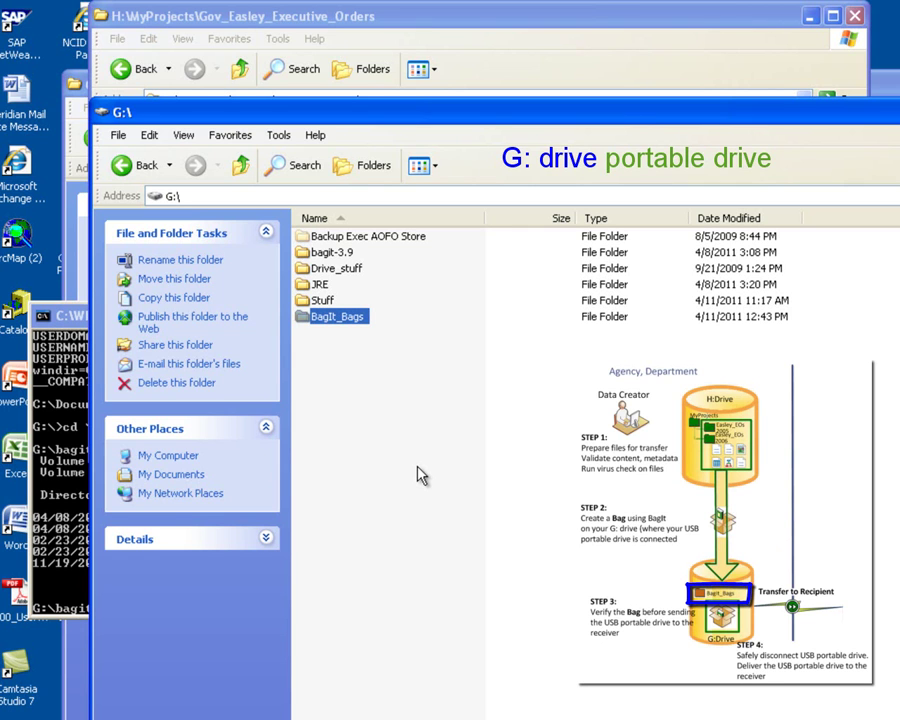
Open BagIt_Bags, then shrink and move its window down and to the right.
{"action": "double_click", "coordinate": [304, 320]}
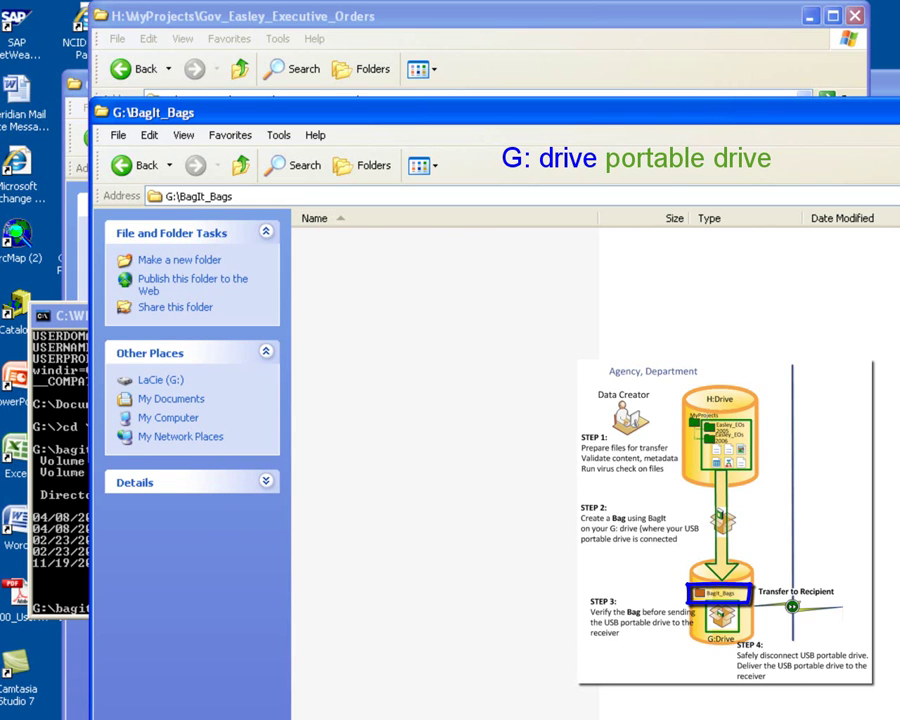
{"action": "left_click_drag", "start_coordinate": [899, 719], "coordinate": [812, 505]}
{"action": "left_click_drag", "start_coordinate": [621, 115], "coordinate": [898, 542]}
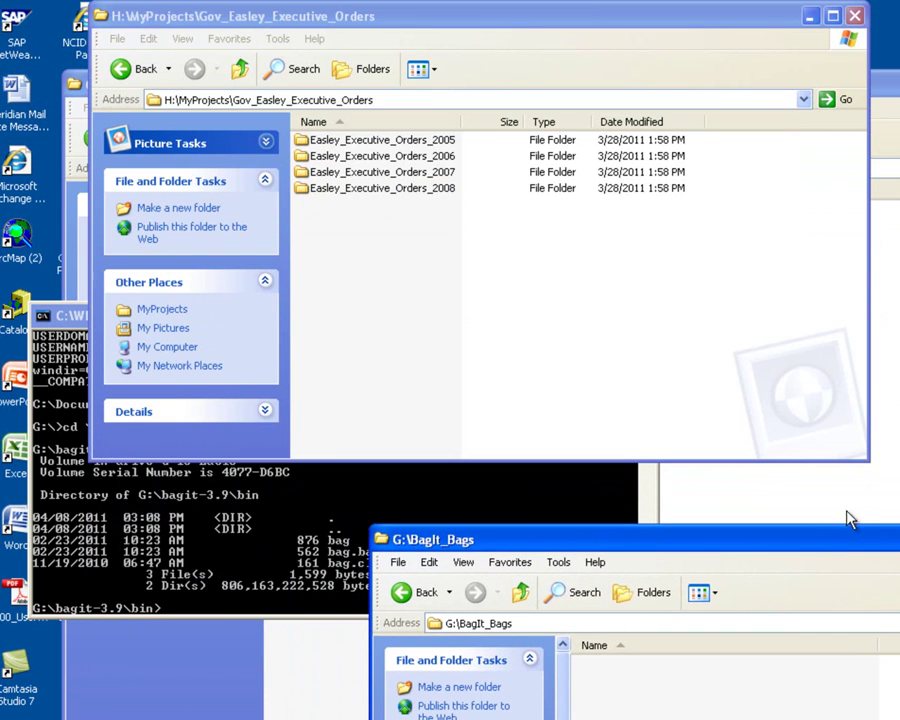
Raise the console, move the project window up to H:\MyProjects, and bring the console back to front.
{"action": "left_click", "coordinate": [60, 316]}
{"action": "left_click_drag", "start_coordinate": [368, 315], "coordinate": [372, 248]}
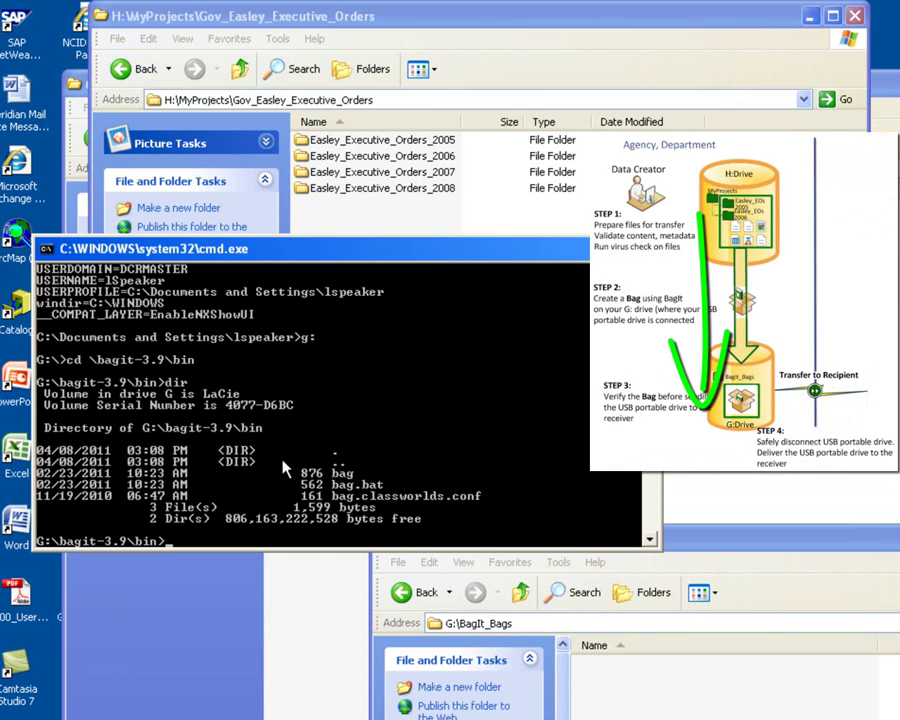
{"action": "left_click", "coordinate": [241, 68]}
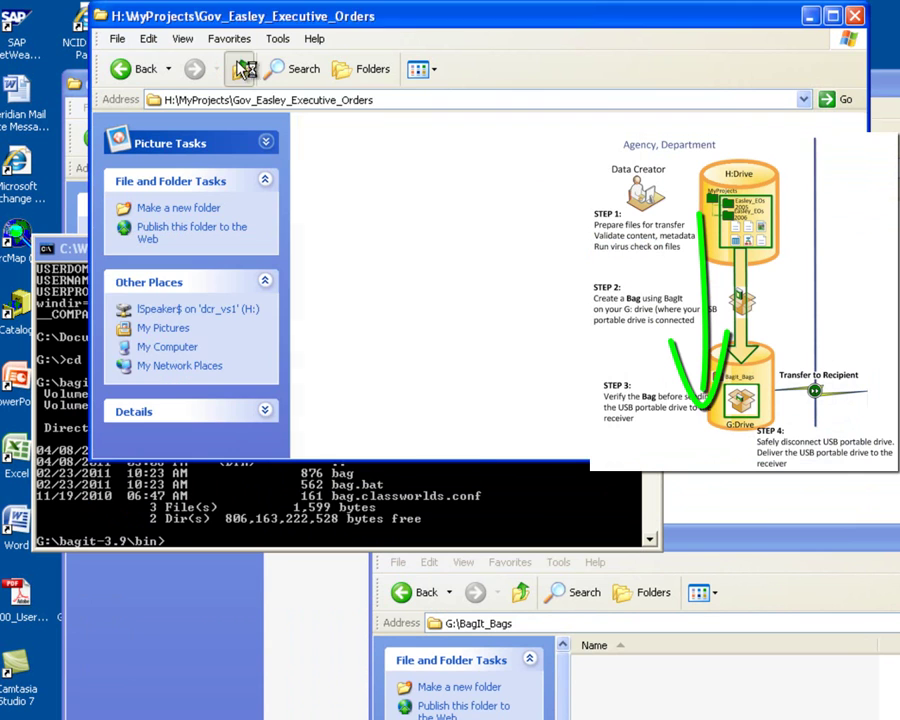
{"action": "left_click", "coordinate": [362, 143]}
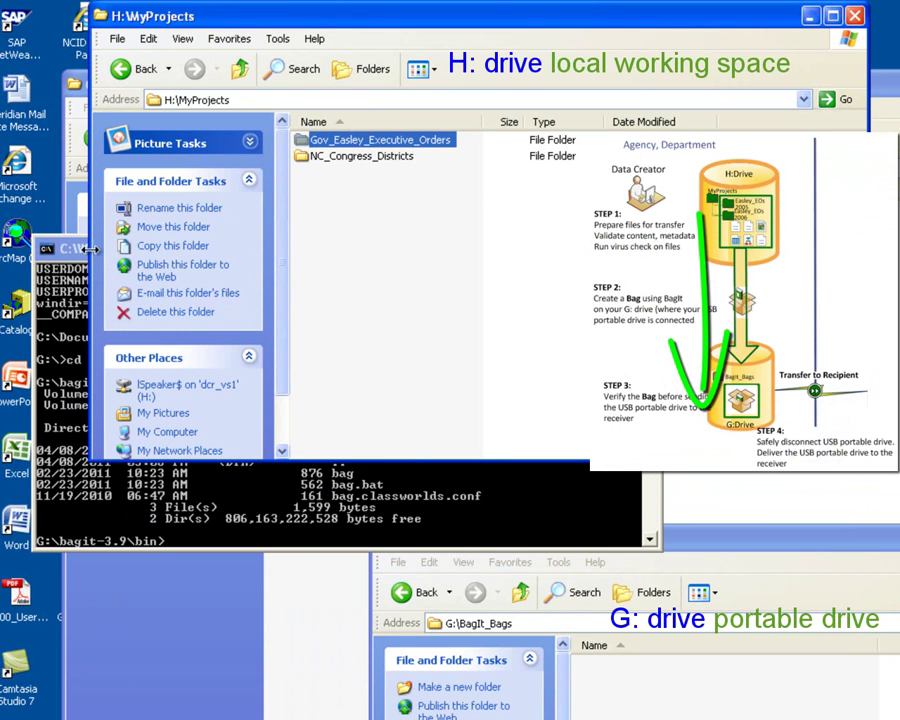
{"action": "left_click", "coordinate": [295, 470]}
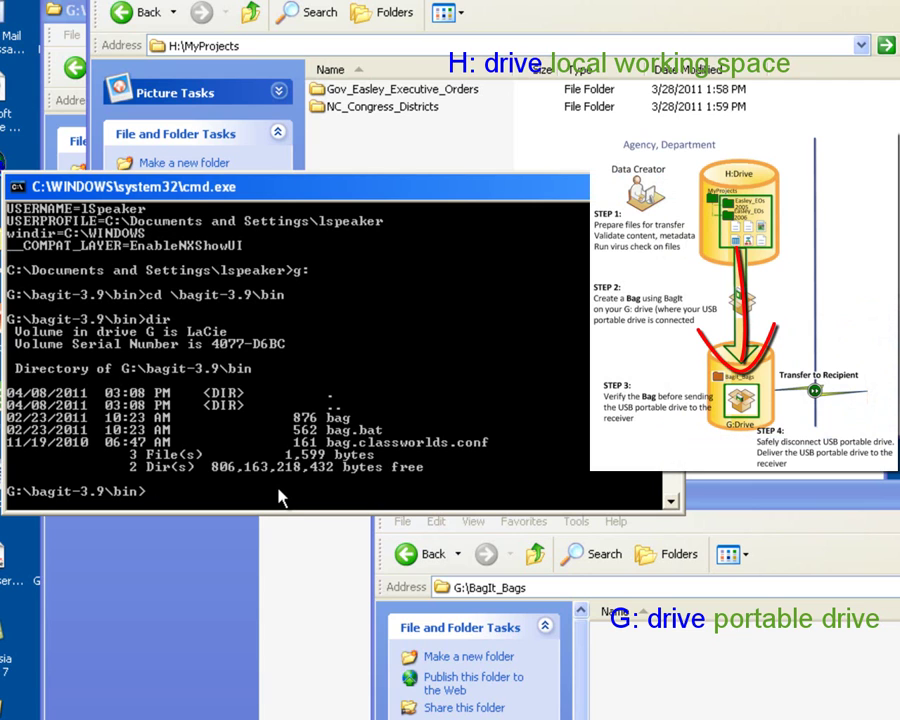
Type bag create G:\BagIt_Bags\my_Easley_Exec_Orders_bag at the bin prompt.
{"action": "type", "text": "bag"}
{"action": "type", "text": " create"}
{"action": "type", "text": "G:\\"}
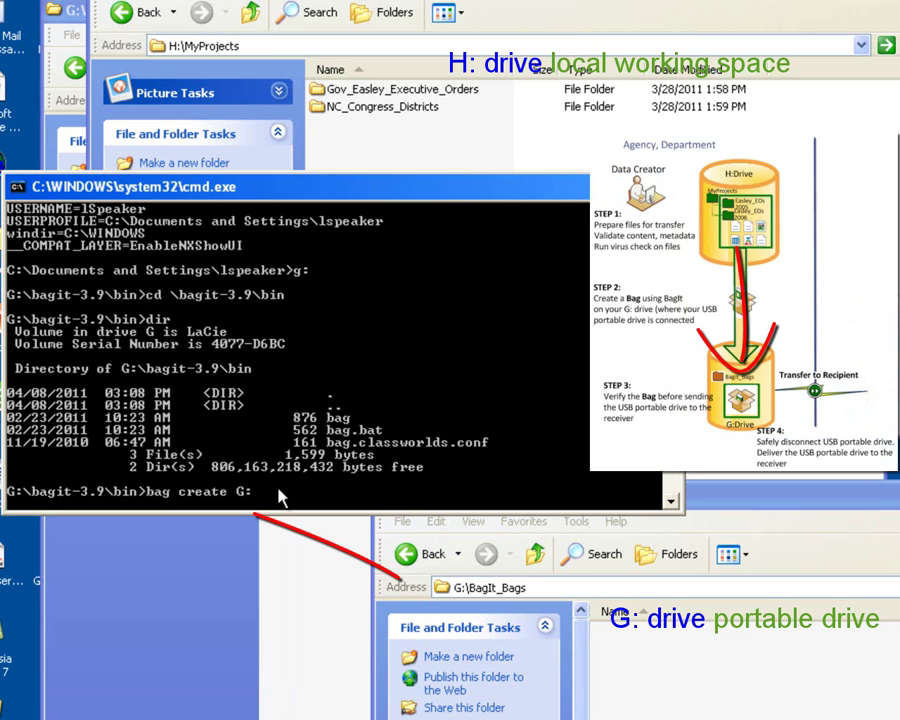
{"action": "type", "text": "BagIt_Bags"}
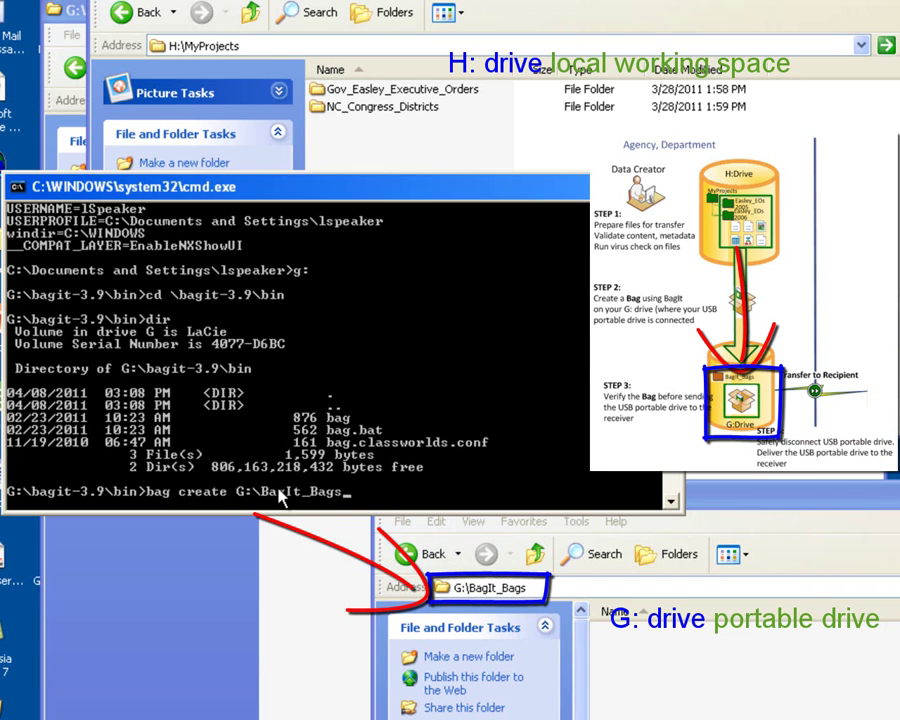
{"action": "type", "text": "\\"}
{"action": "type", "text": "my_Easley_Exec"}
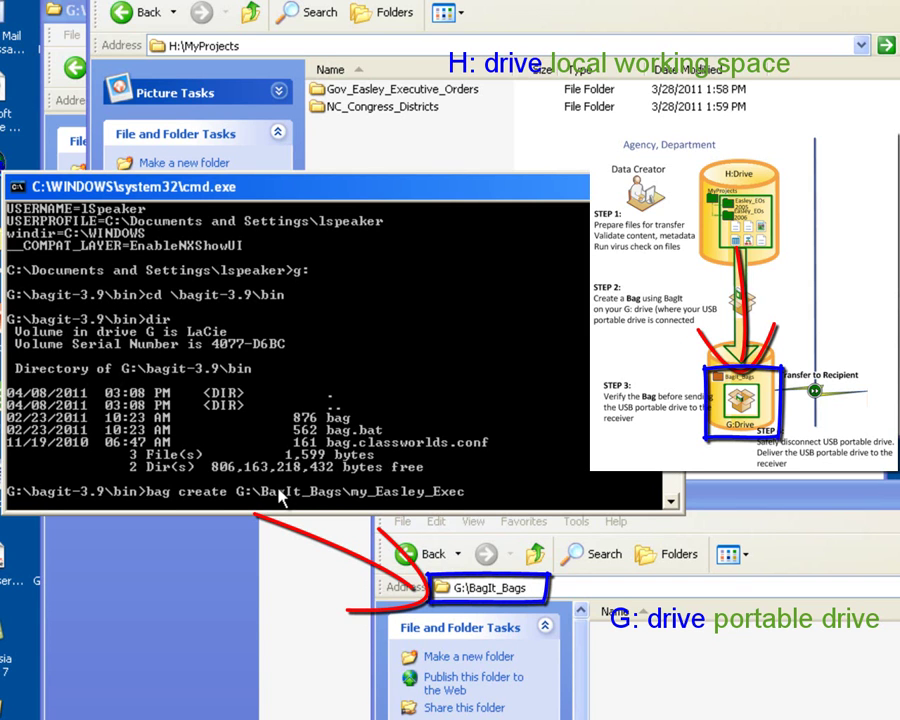
{"action": "type", "text": "_Orders_bag"}
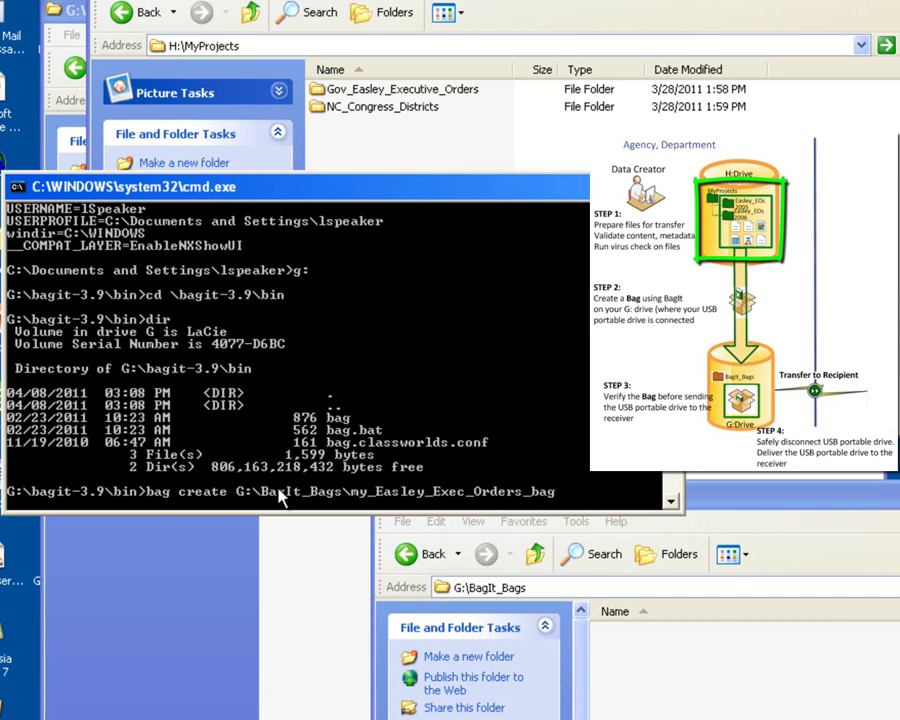
Append source H:\MyProjects\Gov_Easley_Executive_Orders to the bag create command and run it.
{"action": "type", "text": "H"}
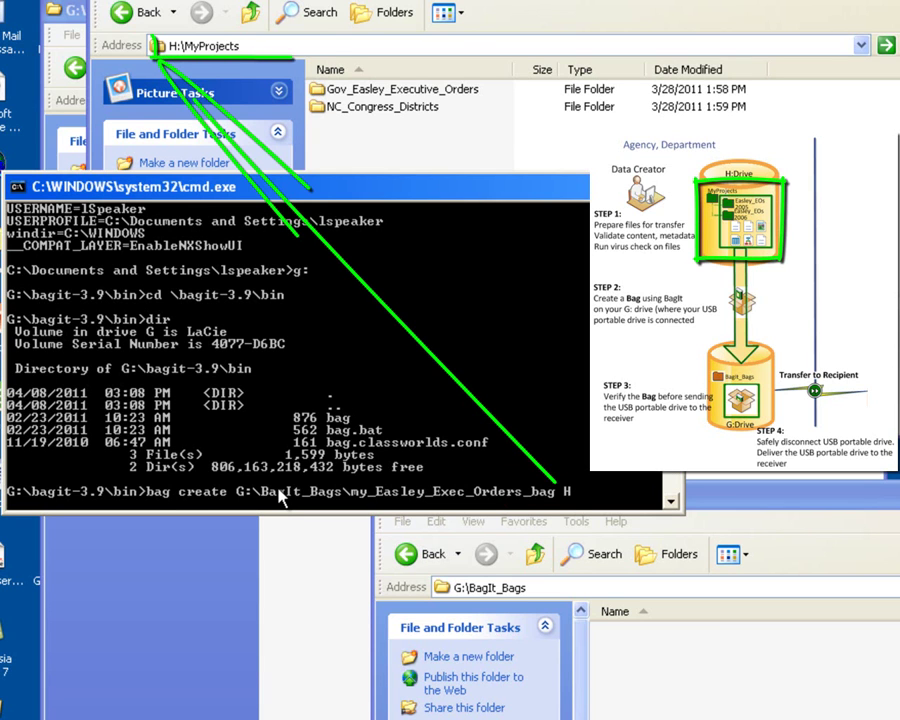
{"action": "type", "text": ":\\MyProjects"}
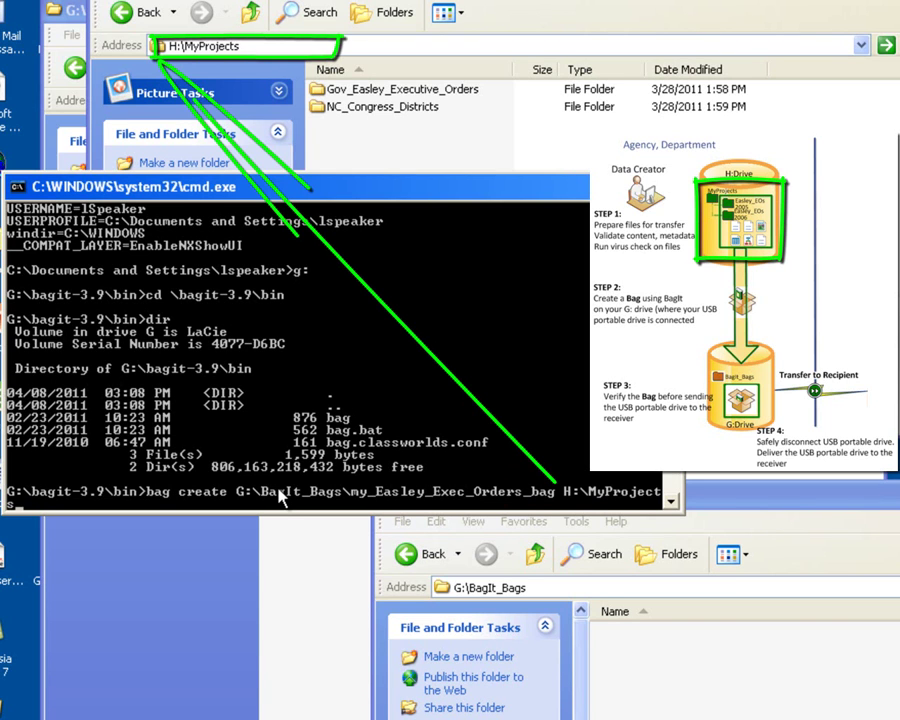
{"action": "type", "text": "\\"}
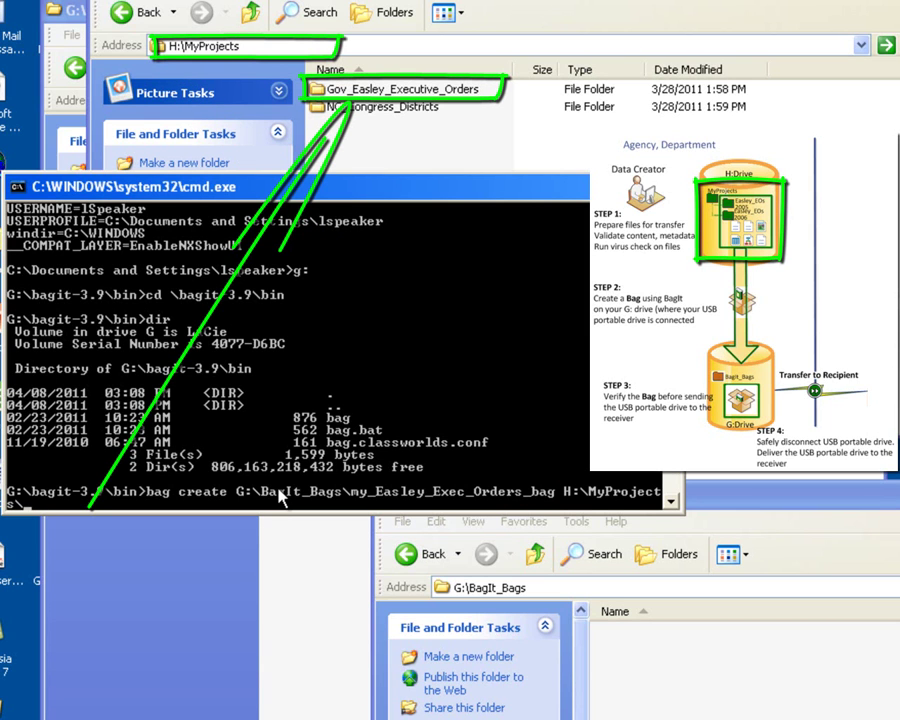
{"action": "type", "text": "Gov_Easley_Exec"}
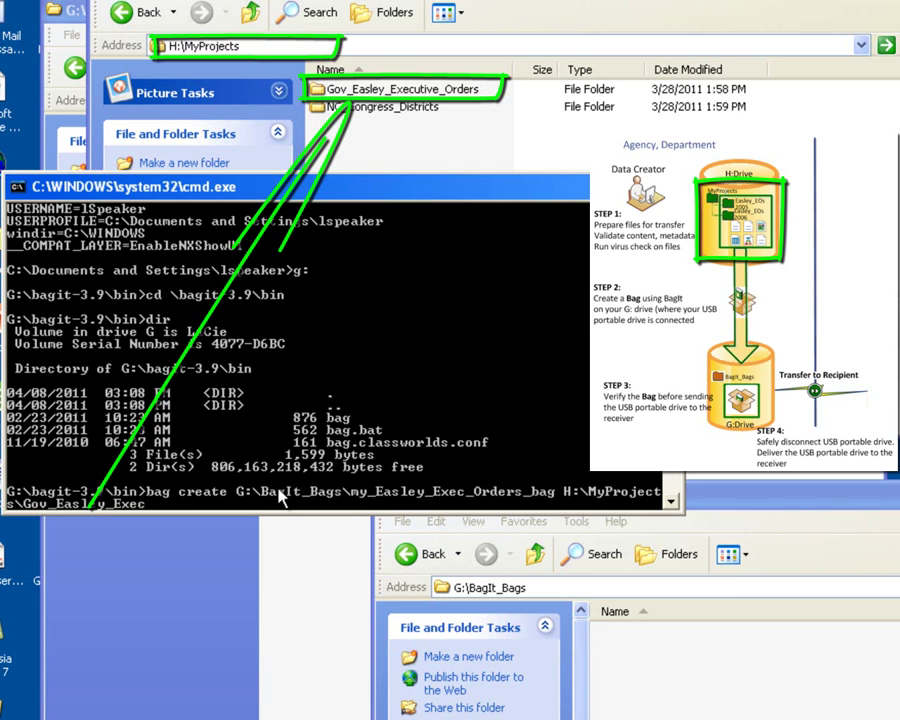
{"action": "type", "text": "utive_Orders"}
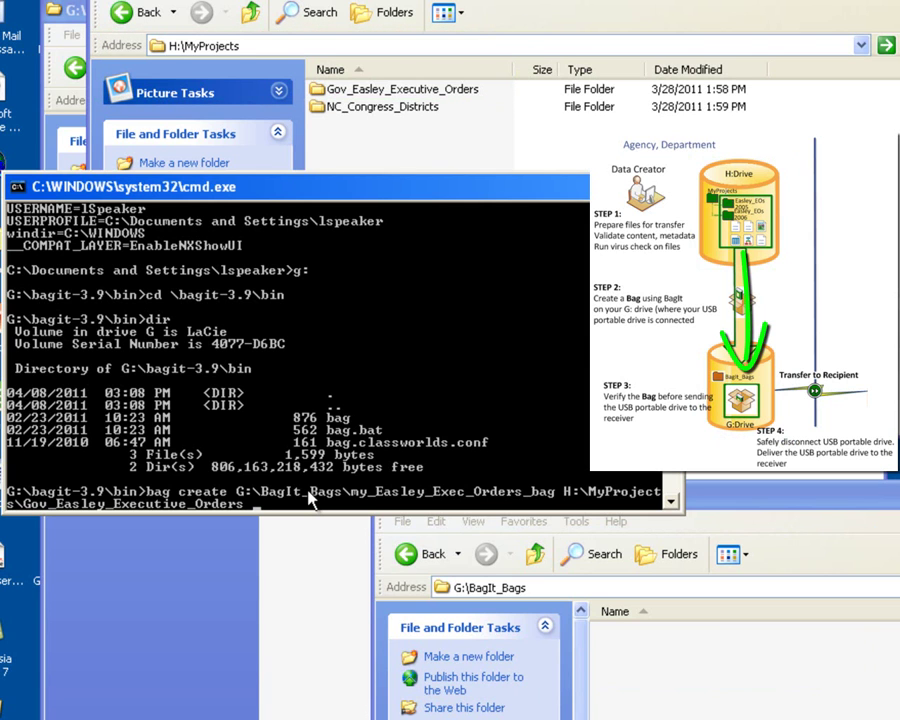
{"action": "key", "text": "Return"}
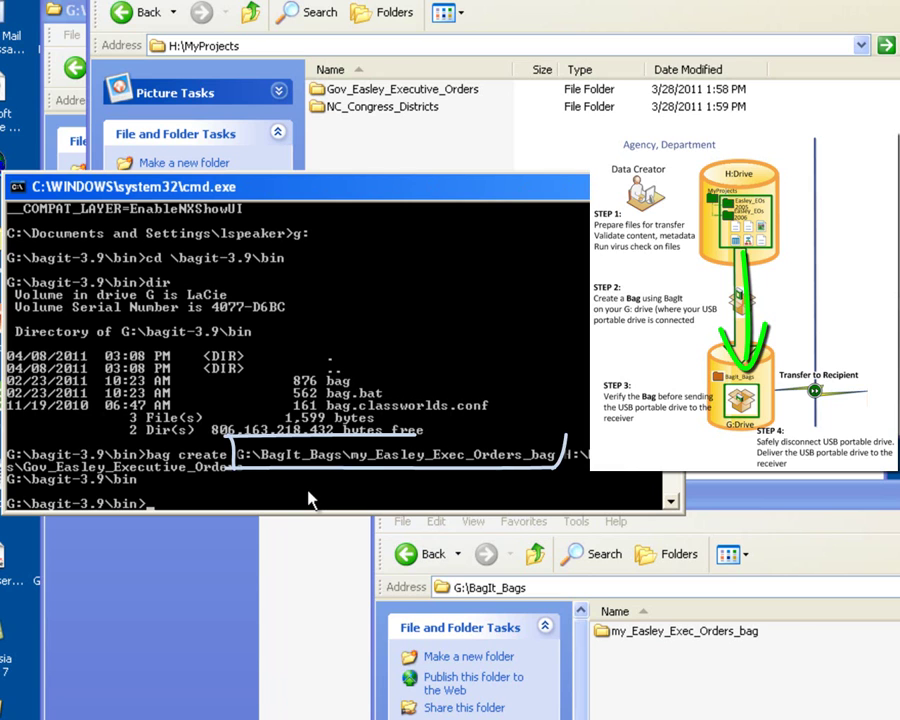
Point out the new bag folder in G:\BagIt_Bags, then switch to the H:\MyProjects window.
{"action": "left_click", "coordinate": [605, 638]}
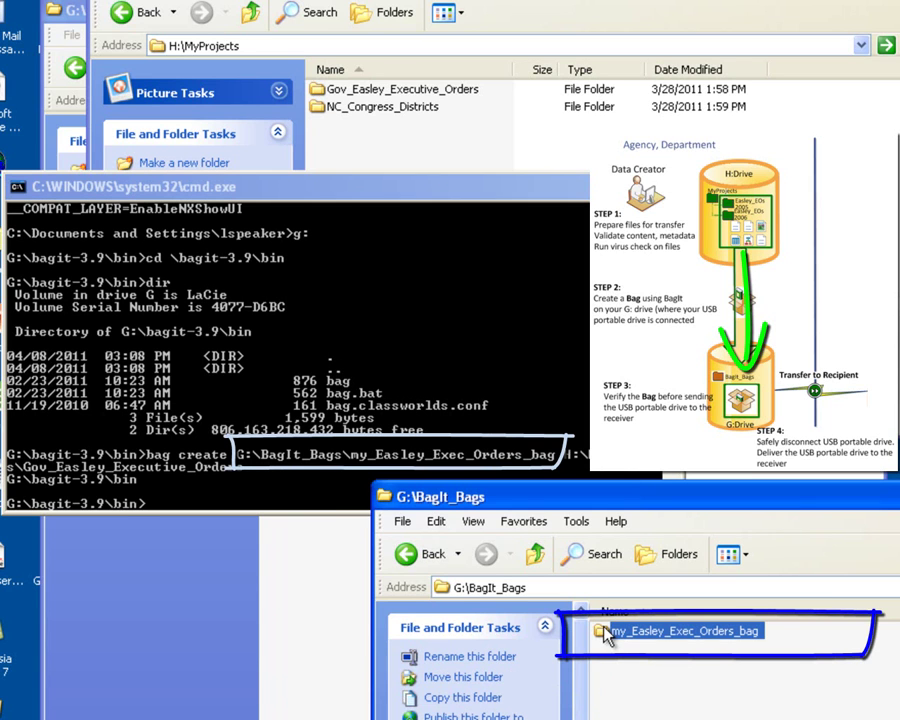
{"action": "left_click", "coordinate": [710, 712]}
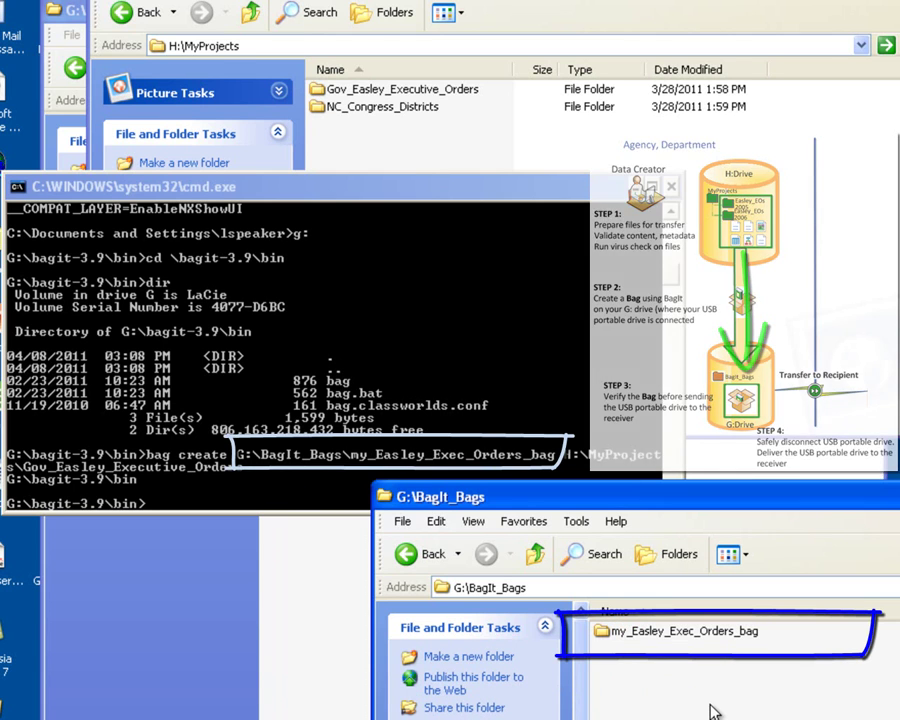
{"action": "left_click", "coordinate": [622, 333]}
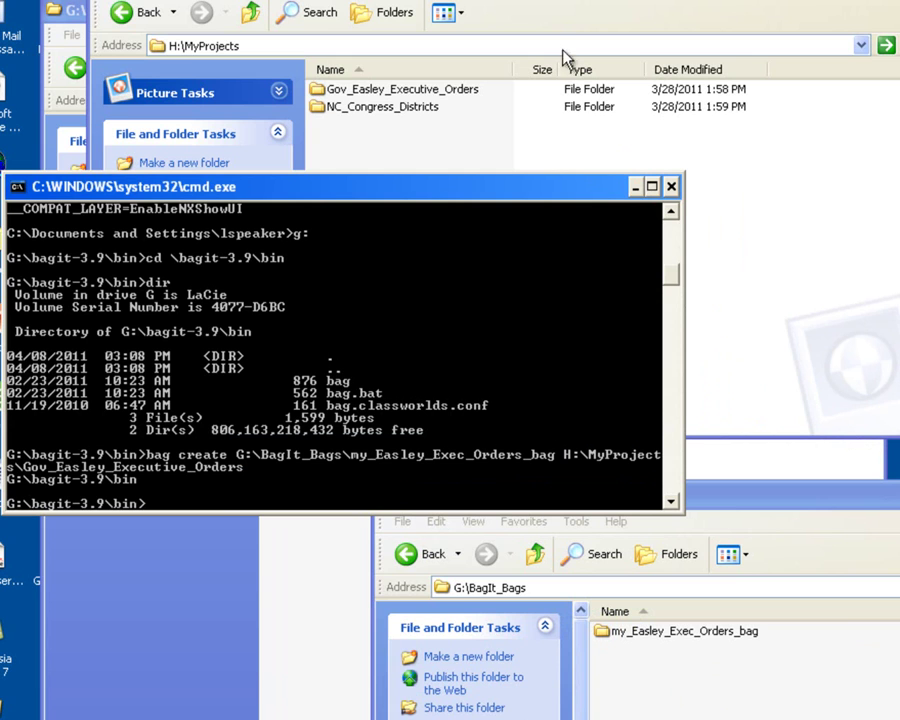
{"action": "left_click", "coordinate": [400, 1]}
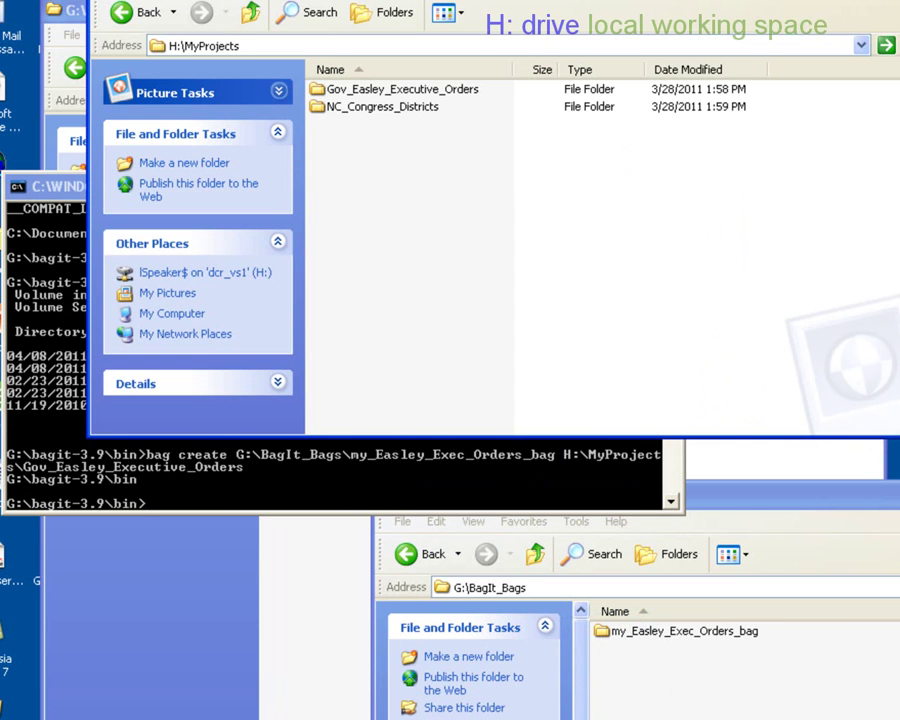
Browse Gov_Easley_Executive_Orders and Easley_Executive_Orders_2005, return to H:\MyProjects, then switch to G:\BagIt_Bags.
{"action": "double_click", "coordinate": [320, 94]}
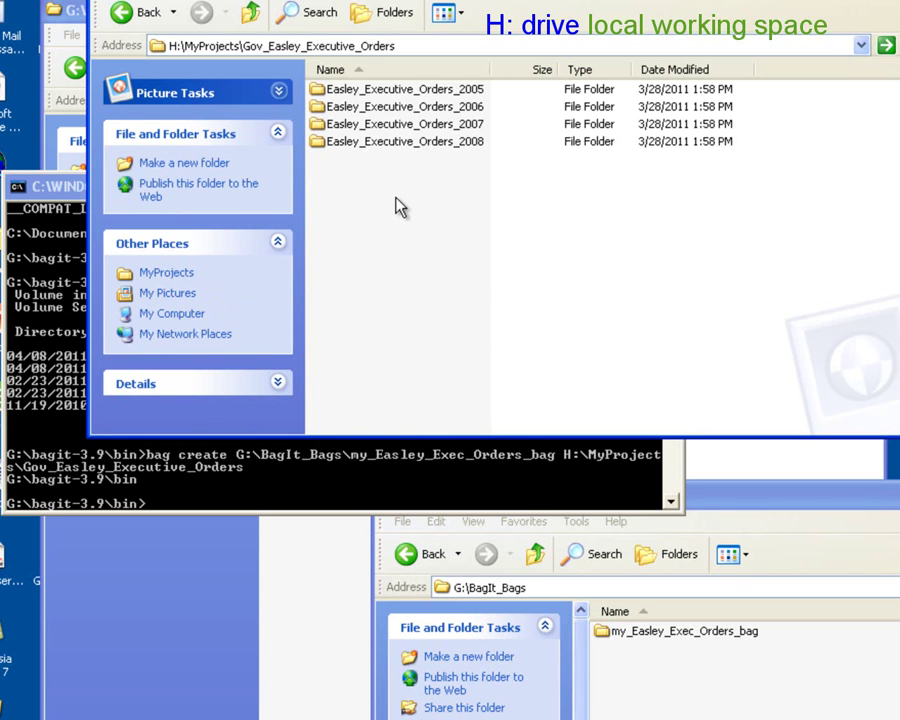
{"action": "double_click", "coordinate": [318, 89]}
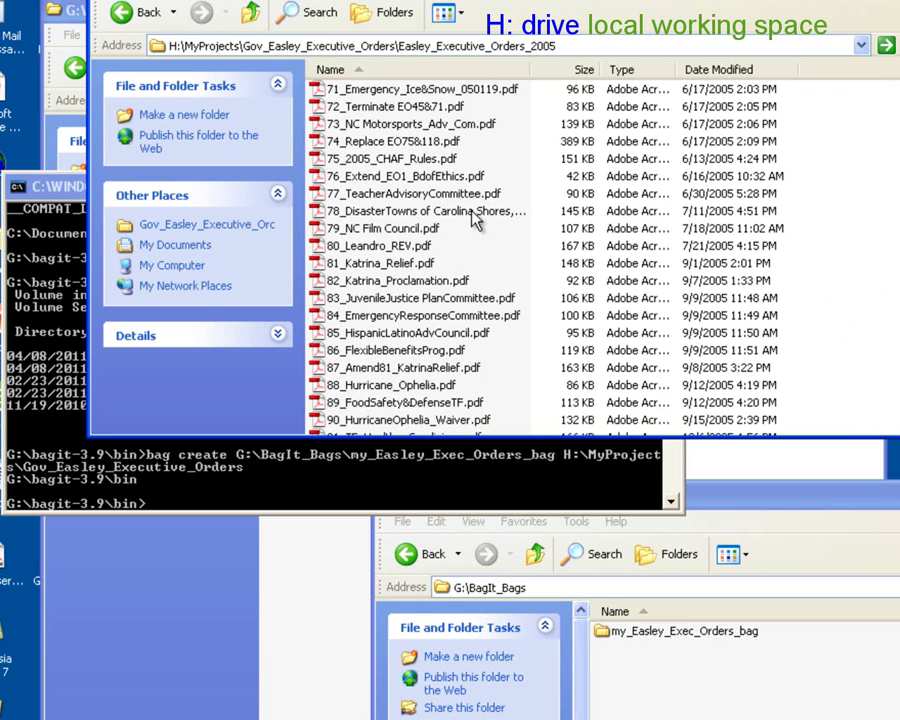
{"action": "left_click", "coordinate": [252, 14]}
{"action": "left_click", "coordinate": [252, 14]}
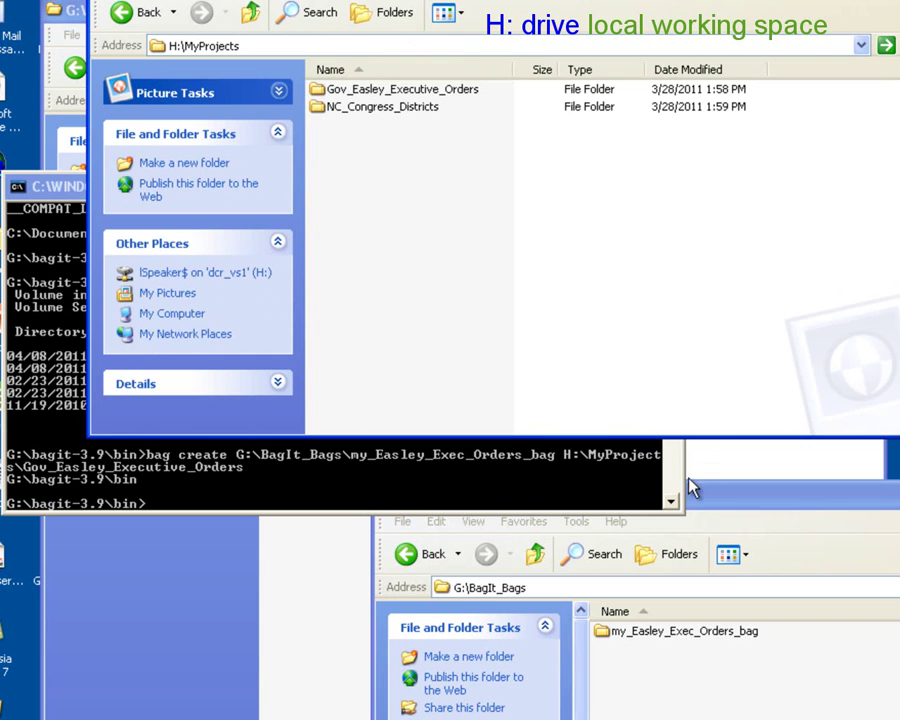
{"action": "left_click", "coordinate": [749, 508]}
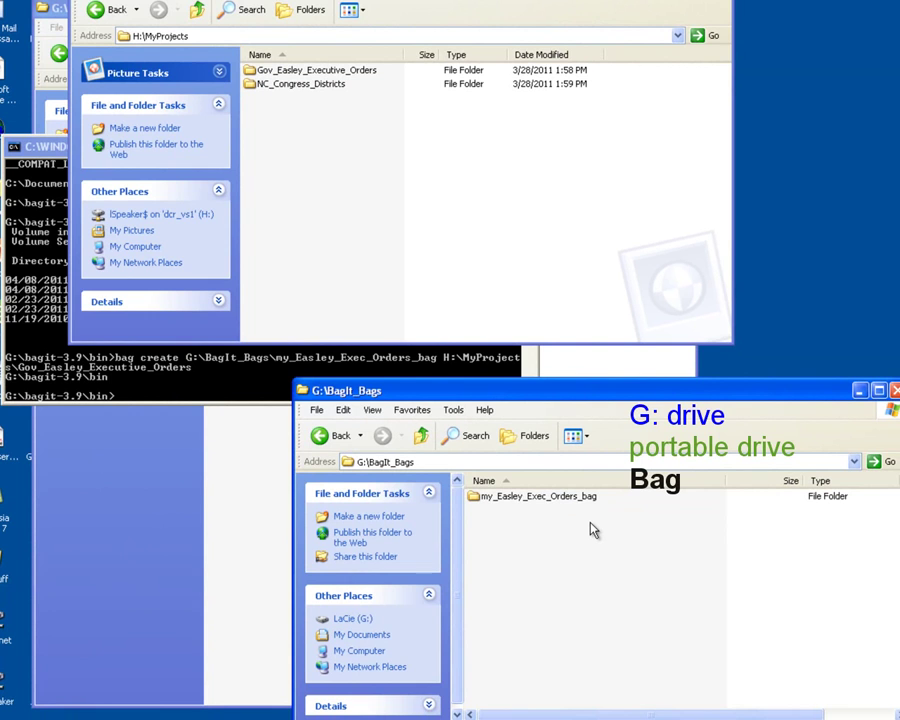
Open my_Easley_Exec_Orders_bag and view its bag-info.txt tag file in Notepad.
{"action": "double_click", "coordinate": [477, 500]}
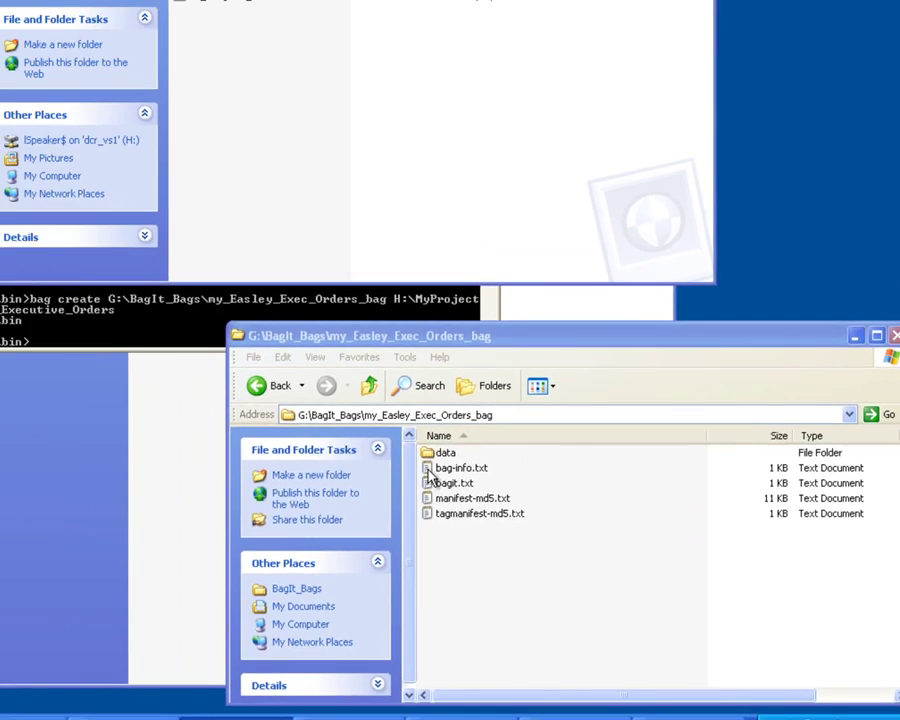
{"action": "double_click", "coordinate": [283, 416]}
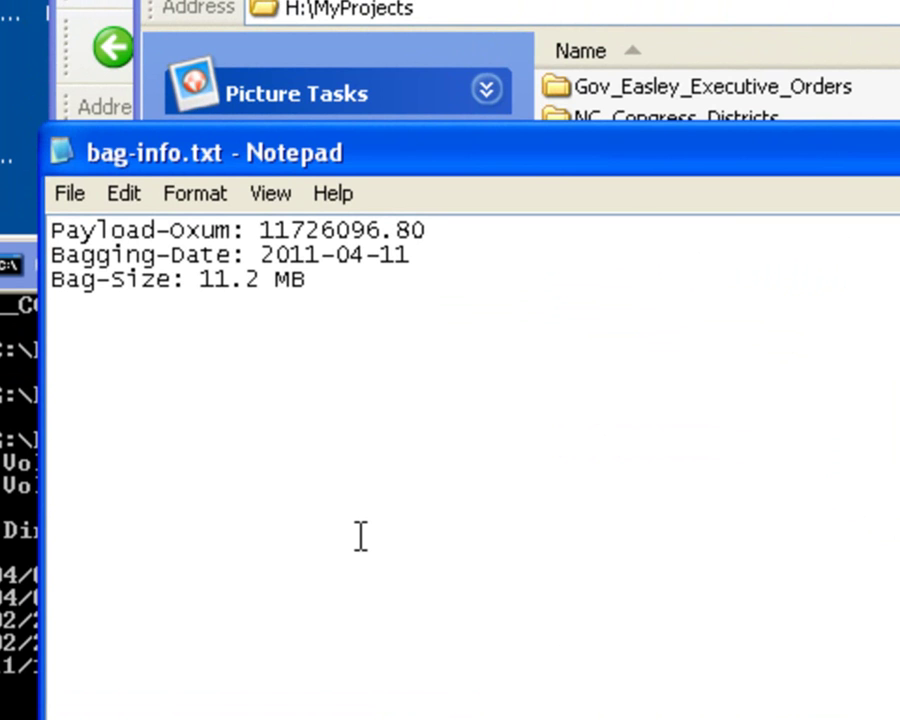
Highlight 11.2 MB and .80 in bag-info.txt, then 0.96 and UTF-8 in bagit.txt.
{"action": "left_click_drag", "start_coordinate": [327, 287], "coordinate": [50, 283]}
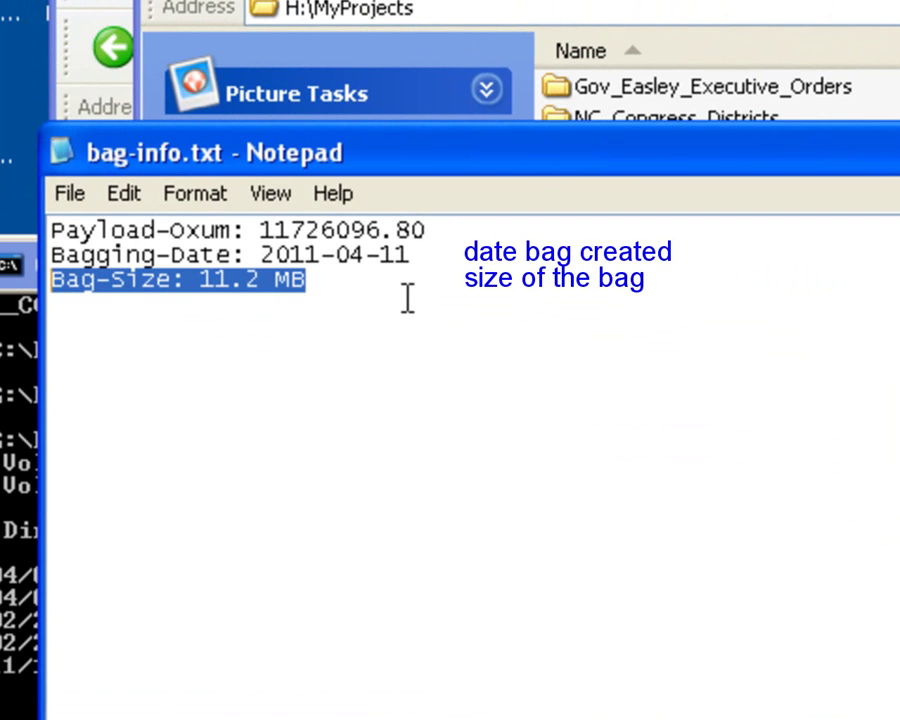
{"action": "left_click_drag", "start_coordinate": [427, 230], "coordinate": [386, 231]}
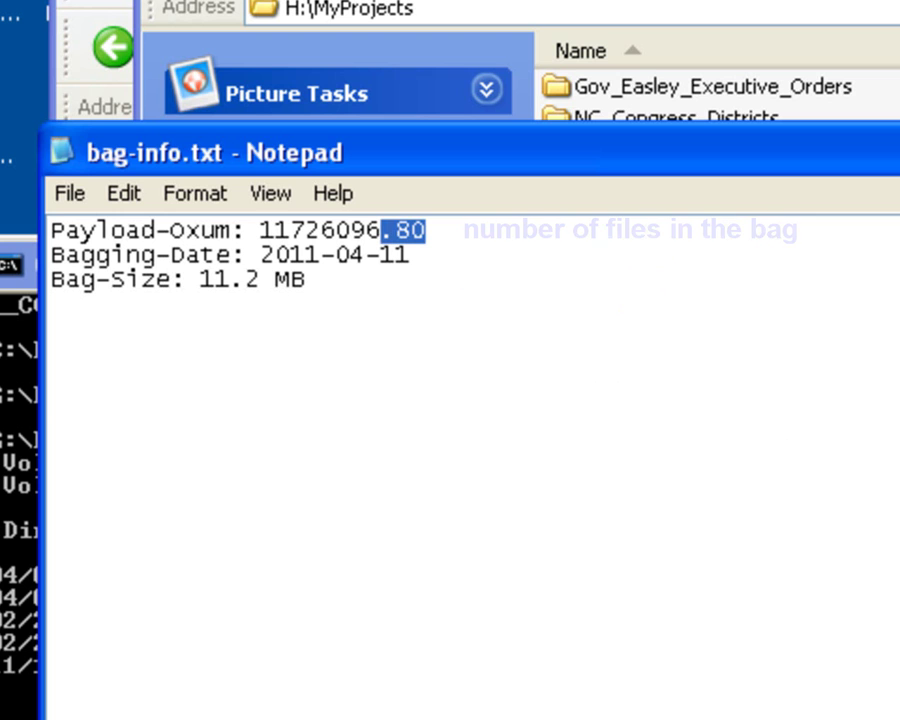
{"action": "key", "text": "alt+F4"}
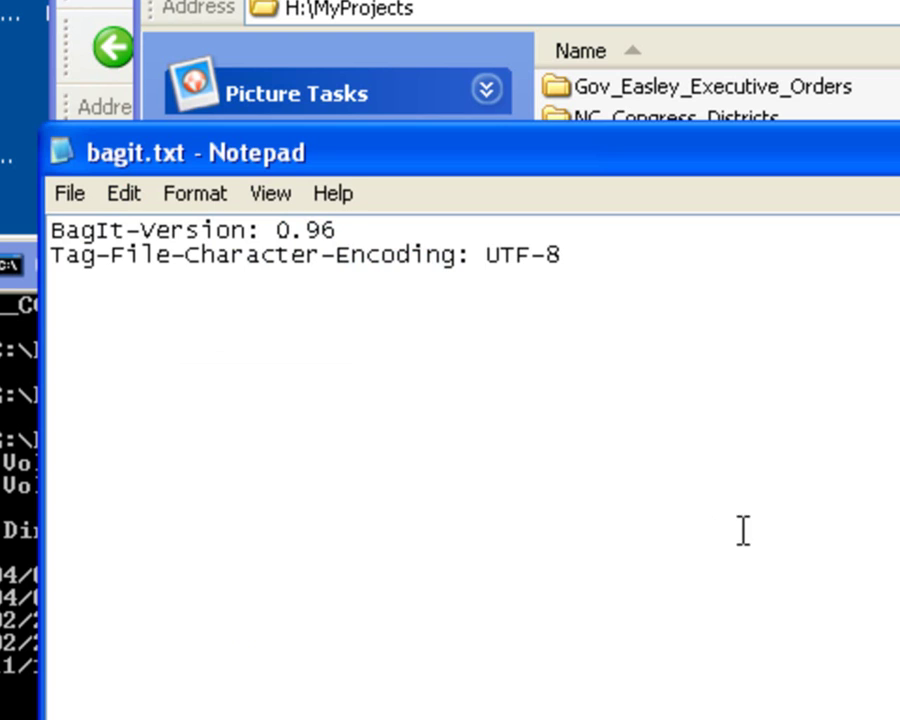
{"action": "left_click_drag", "start_coordinate": [348, 229], "coordinate": [275, 229]}
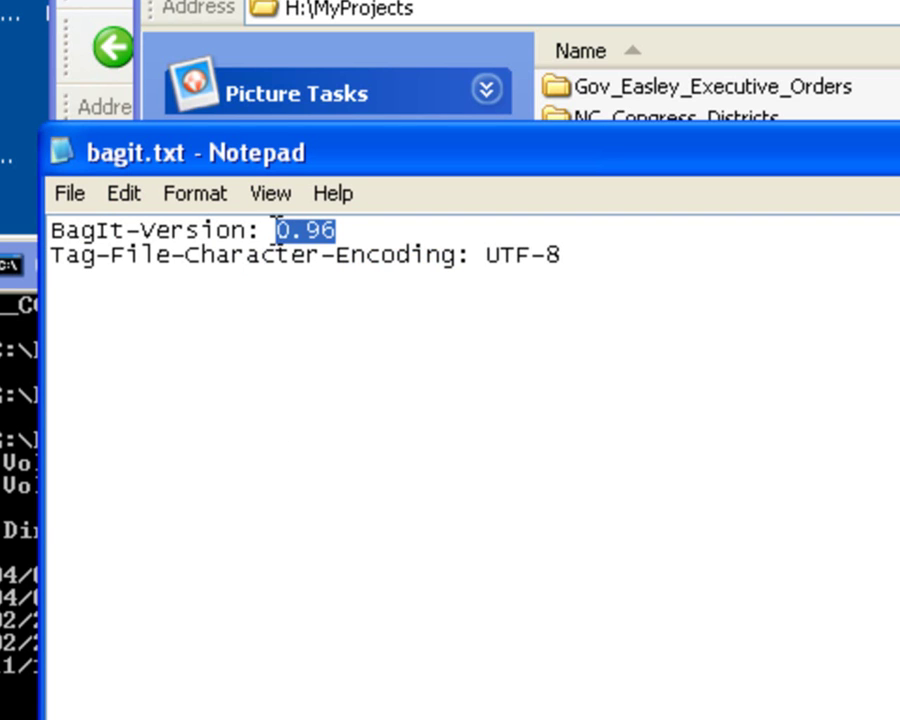
{"action": "left_click_drag", "start_coordinate": [568, 255], "coordinate": [426, 255]}
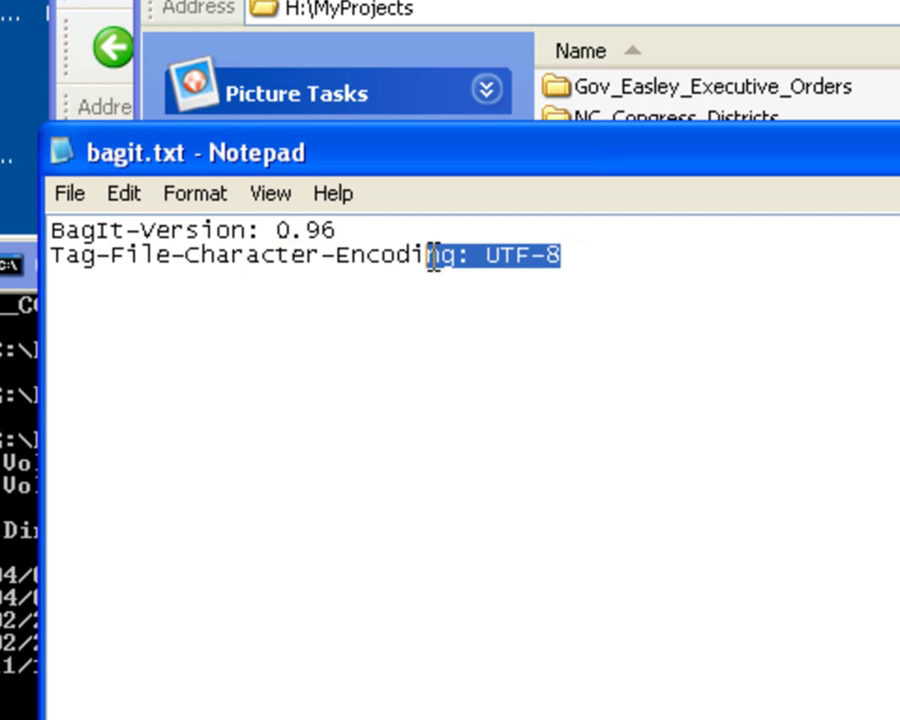